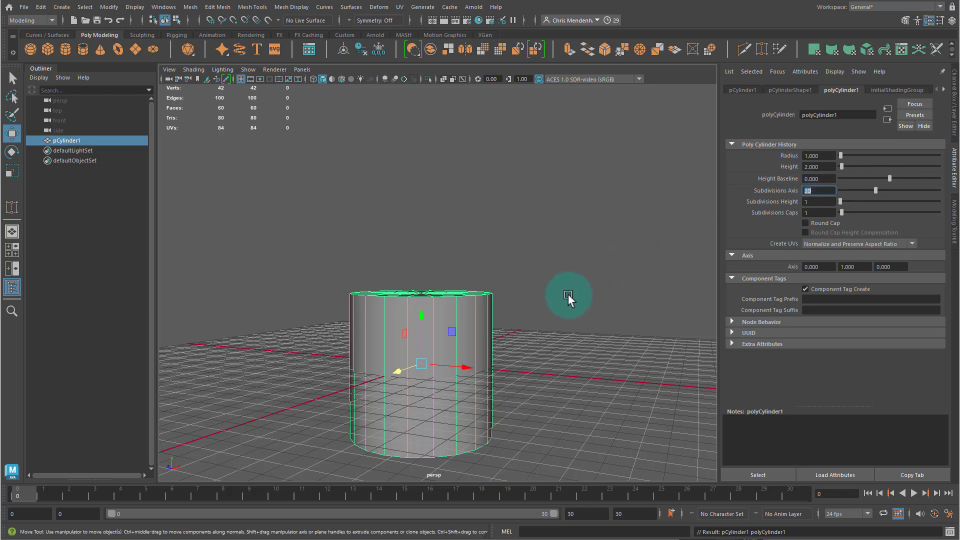
- Set the cylinder's subdivisions axis to 30
alt+drag(568, 295, 565, 190)
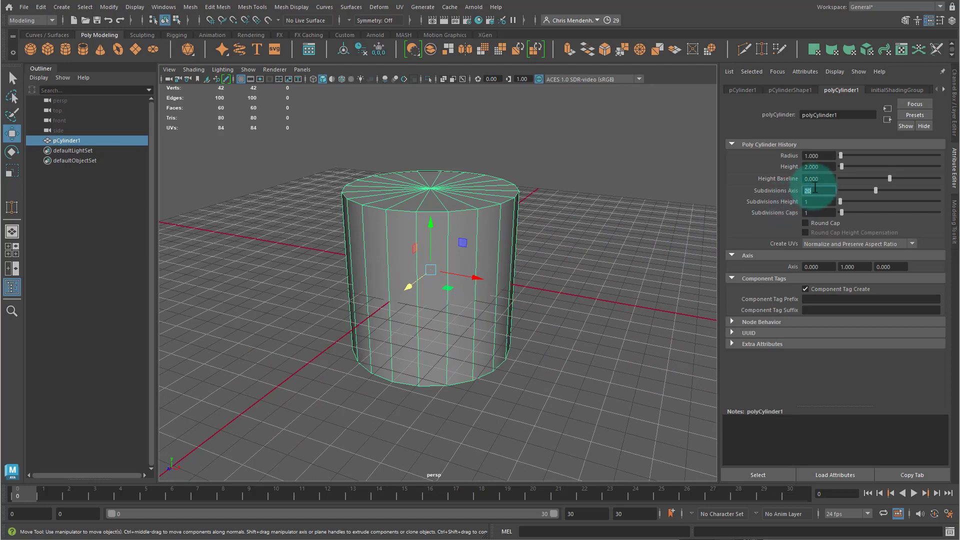
text(30)
key(Return)
- Scale the cylinder taller along its vertical axis
alt+drag(580, 280, 519, 228)
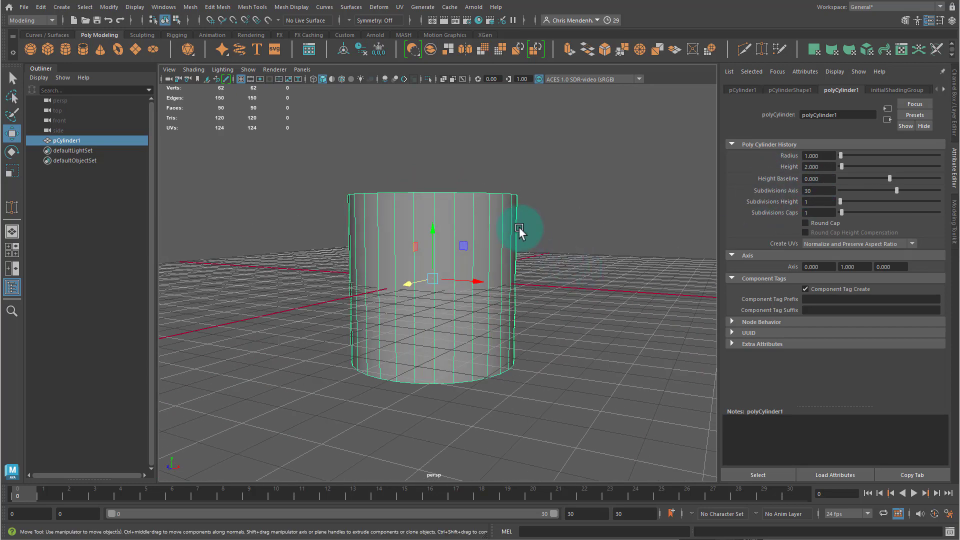
key(r)
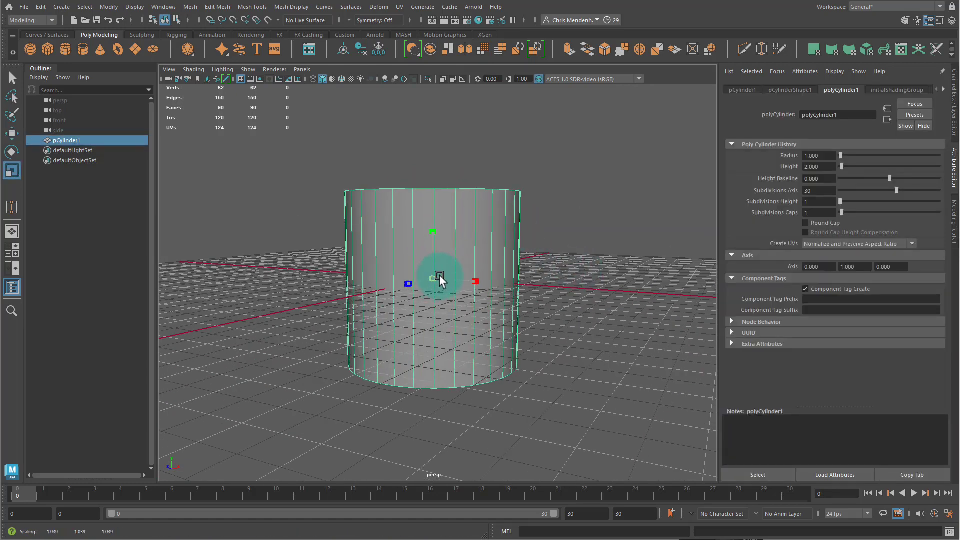
drag(431, 232, 433, 181)
- Move the cylinder upward and frame it in the viewport
key(w)
drag(439, 252, 433, 32)
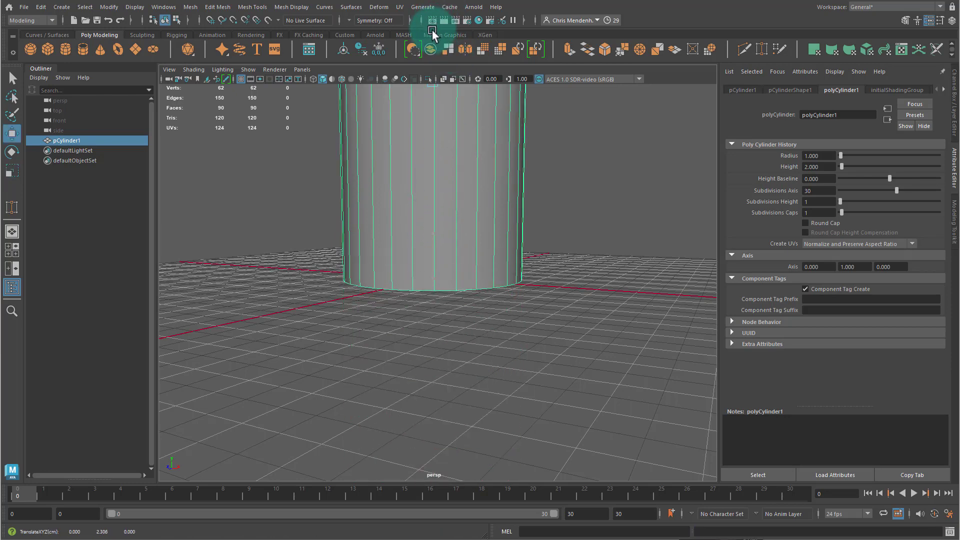
key(f)
- Insert two horizontal edge loops around the cylinder with Multi-Cut, one at mid-height and one near the base
alt+drag(483, 264, 537, 236)
alt+middle_drag(536, 236, 505, 180)
alt+right_drag(505, 180, 552, 190)
alt+drag(493, 310, 480, 295)
alt+right_drag(490, 235, 440, 237)
alt+middle_drag(440, 237, 454, 310)
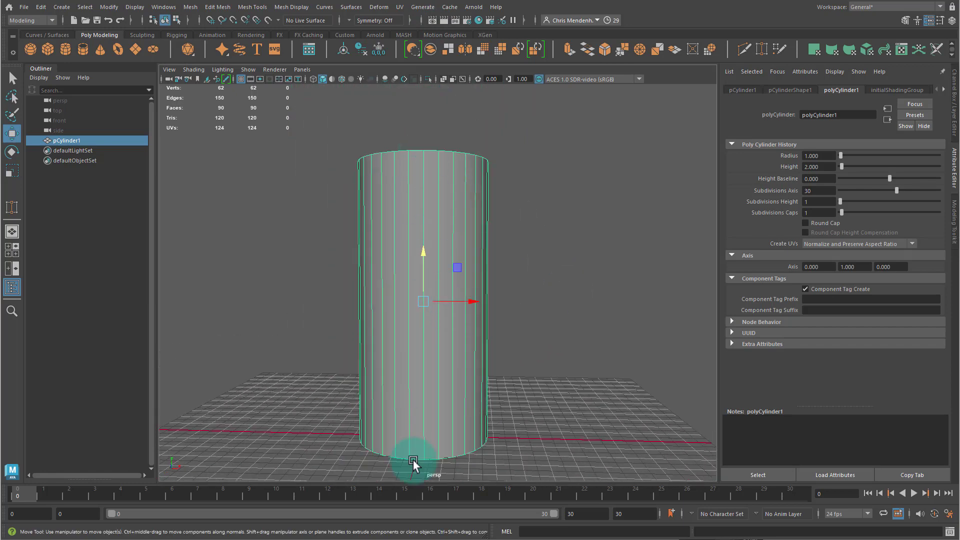
alt+drag(413, 399, 435, 325)
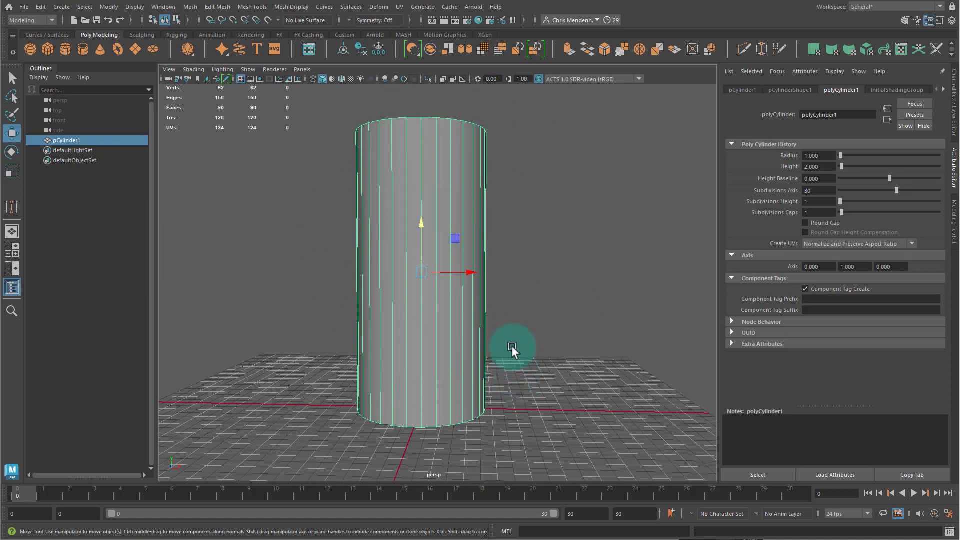
alt+drag(520, 337, 504, 341)
alt+middle_drag(426, 351, 430, 320)
alt+right_drag(430, 320, 490, 317)
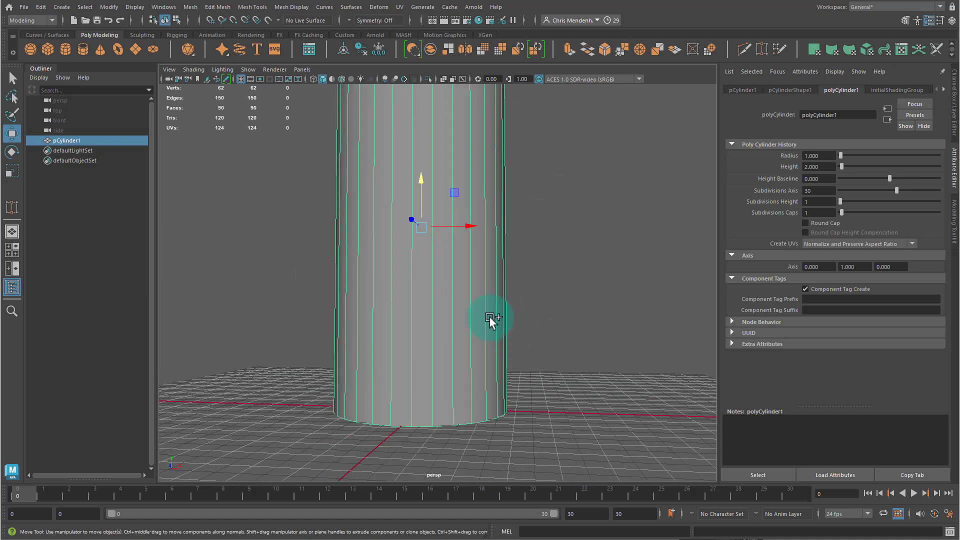
key(ctrl+shift+x)
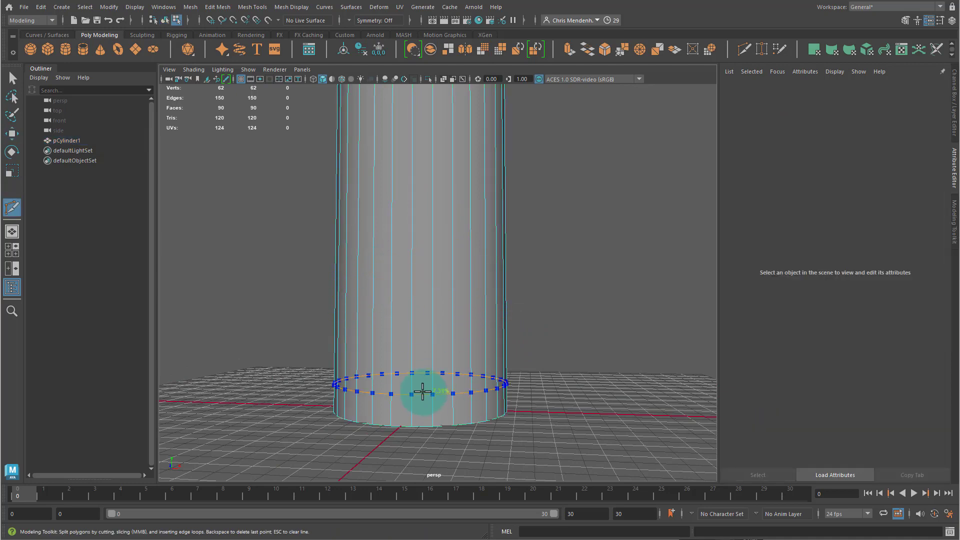
alt+drag(545, 259, 570, 277)
alt+right_drag(570, 277, 578, 299)
alt+middle_drag(577, 301, 566, 307)
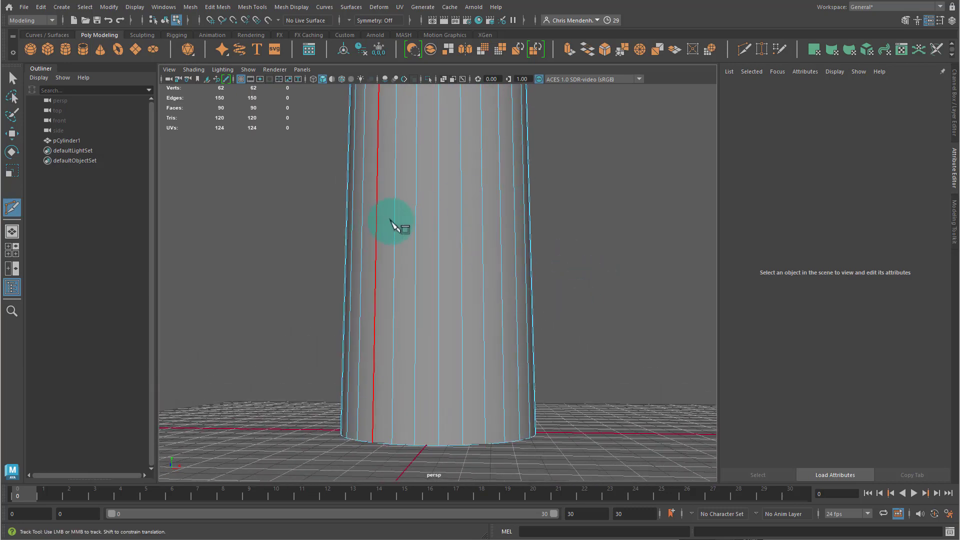
mouse_move(448, 251)
ctrl+mouse_down()
mouse_move(430, 276)
mouse_move(434, 246)
ctrl+mouse_up()
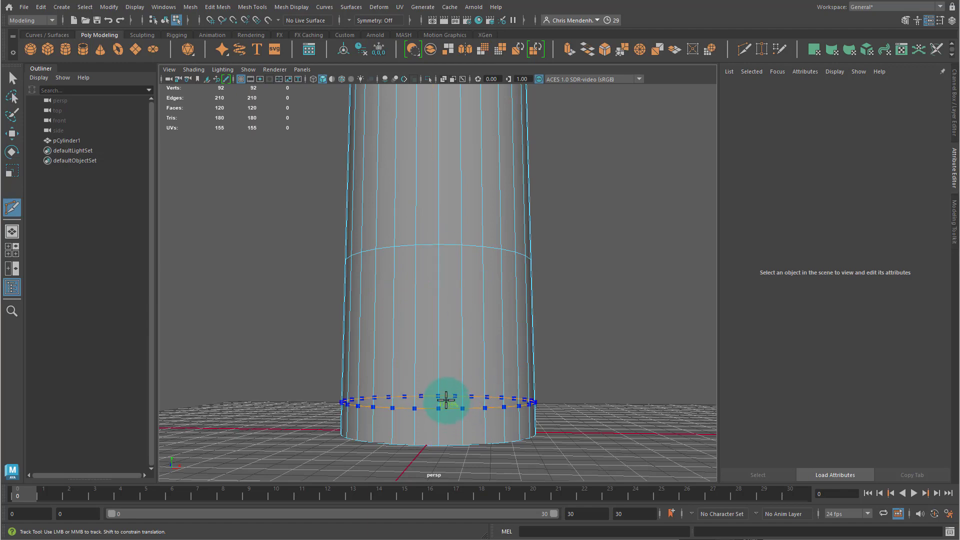
ctrl+click(449, 402)
key(q)
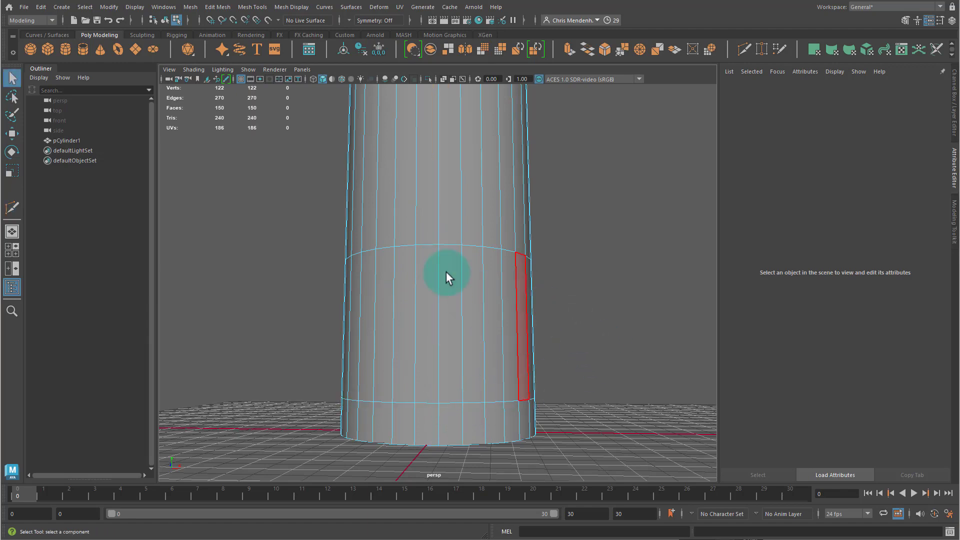
- Select the ring of faces between the two new loops and extract it from the cylinder
click(398, 274)
shift+double_click(432, 308)
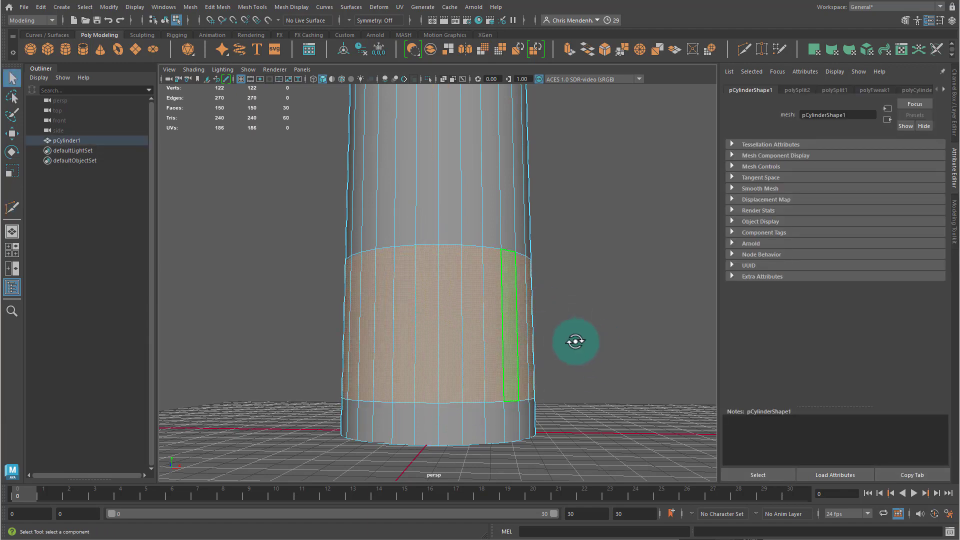
mouse_move(575, 342)
alt+mouse_down()
mouse_move(417, 344)
mouse_move(574, 338)
alt+mouse_up()
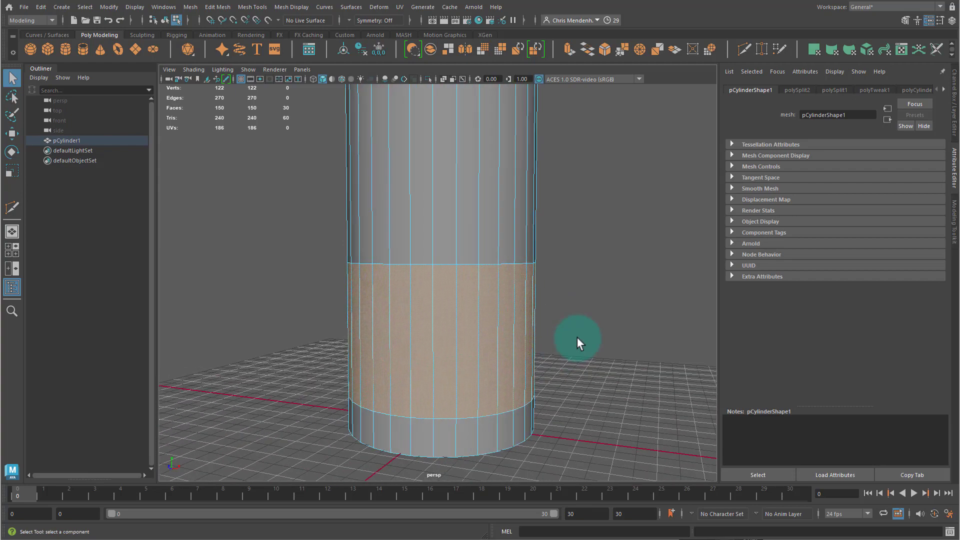
click(217, 11)
click(238, 278)
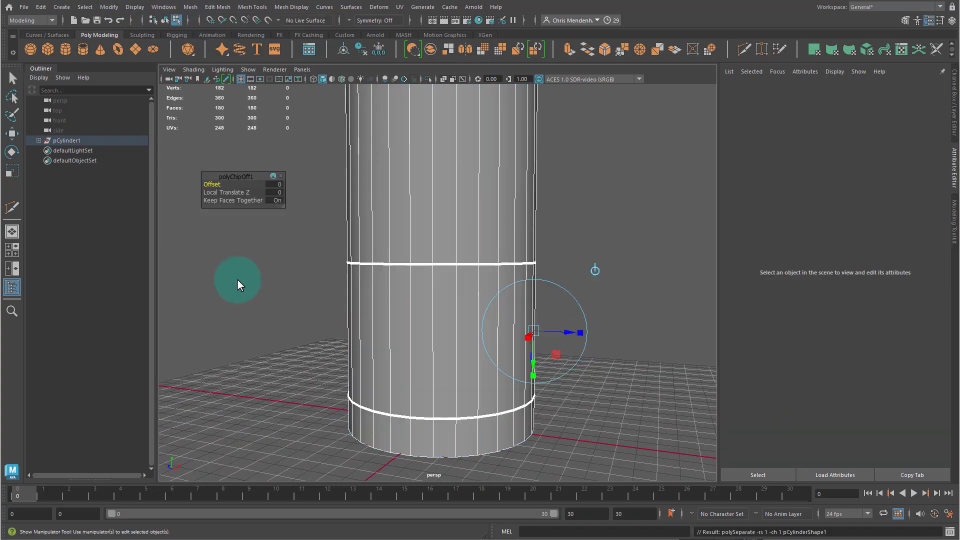
- Select the extracted face band and isolate it in the viewport
key(q)
click(459, 196)
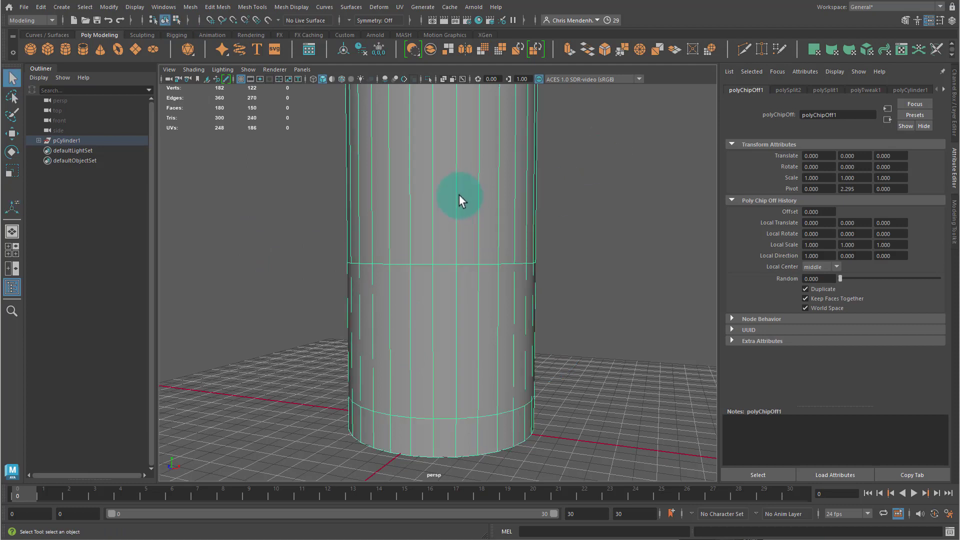
click(434, 343)
click(356, 321)
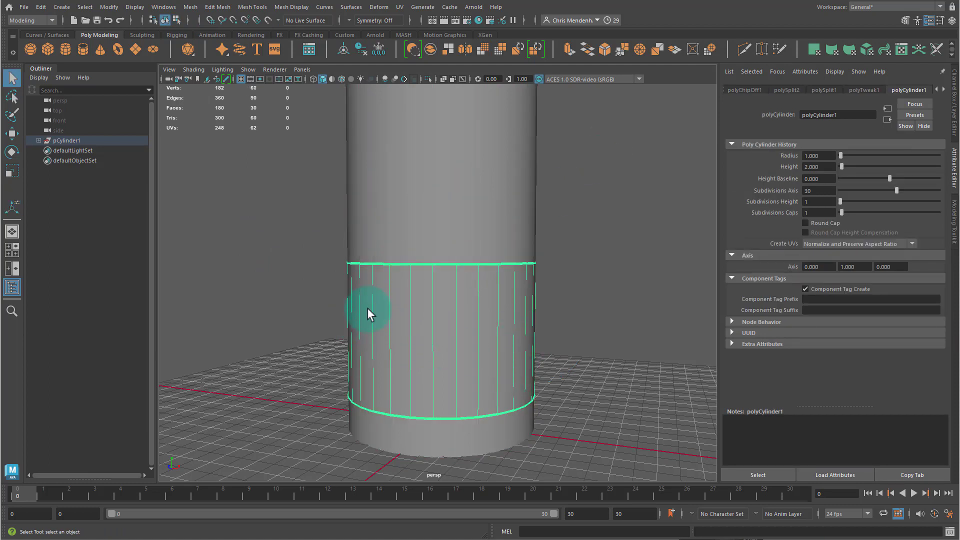
key(ctrl+1)
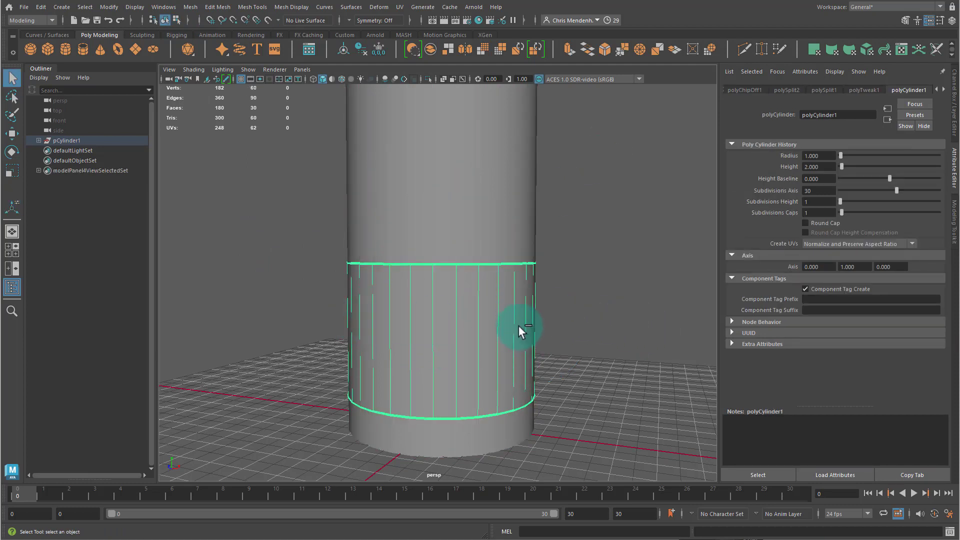
- Insert five evenly spaced edge loops across the band using Insert Edge Loop with Multiple edge loops enabled
alt+drag(521, 328, 536, 308)
click(242, 7)
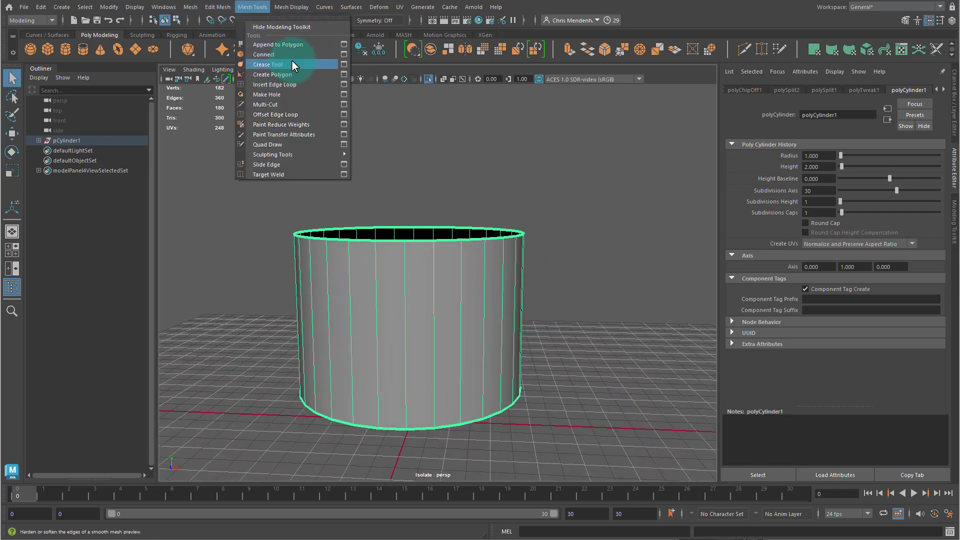
click(343, 84)
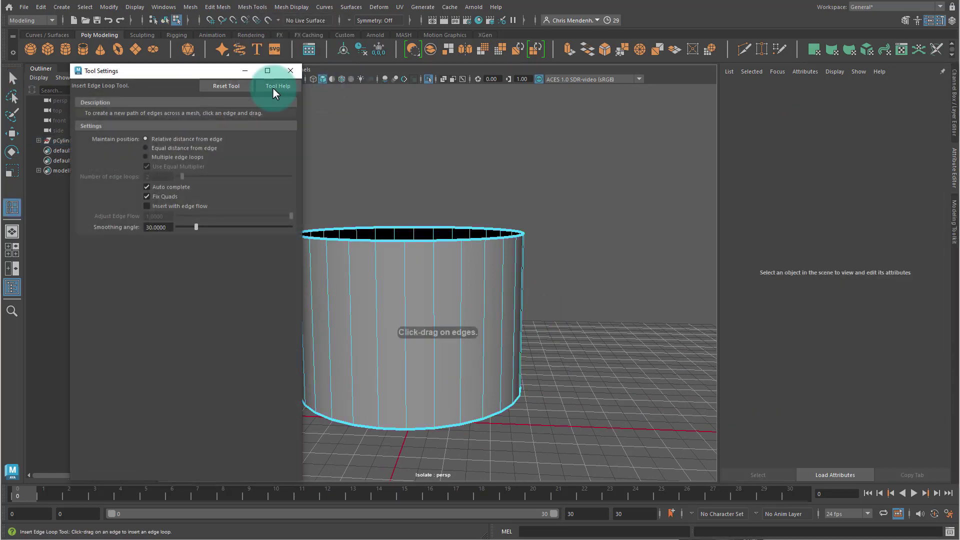
mouse_move(199, 74)
mouse_down()
mouse_move(219, 63)
mouse_move(210, 59)
mouse_up()
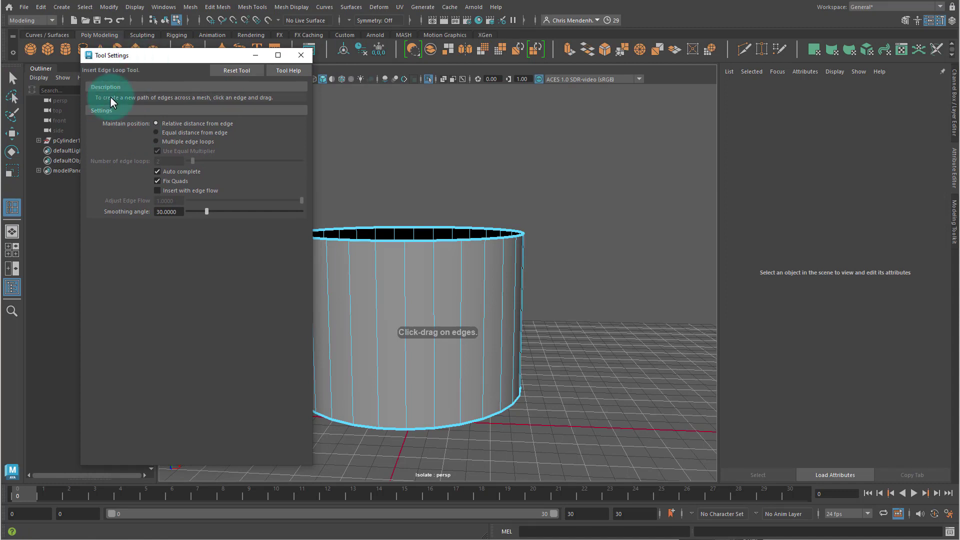
click(156, 141)
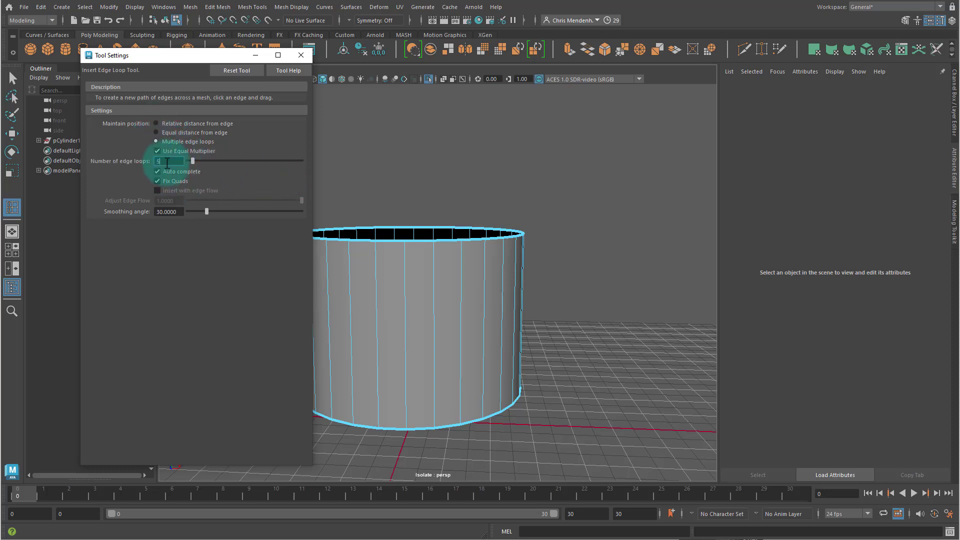
click(434, 320)
alt+drag(442, 317, 508, 259)
alt+right_drag(508, 259, 584, 278)
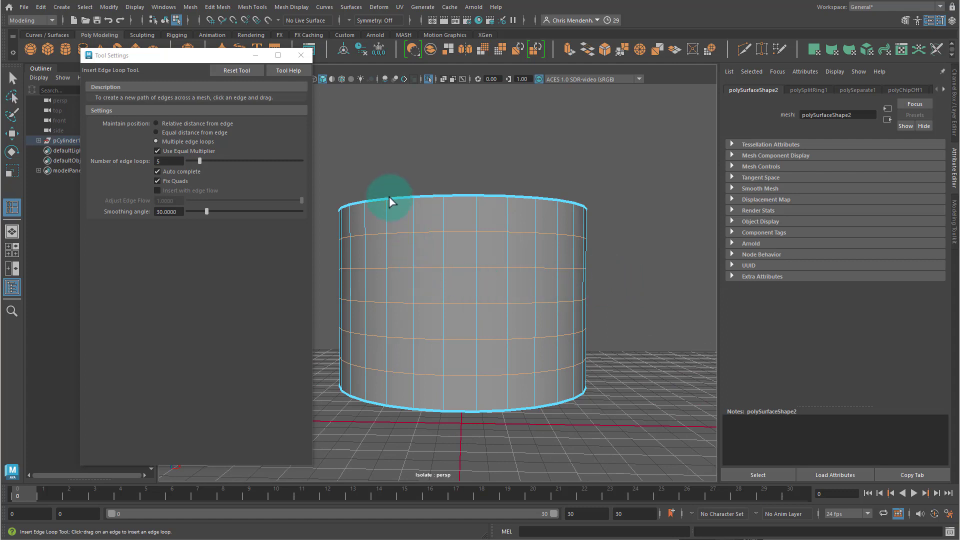
- Select all the band's vertices and chamfer them with a width of 0.5
key(q)
right_drag(442, 334, 607, 161)
right_drag(439, 263, 351, 290)
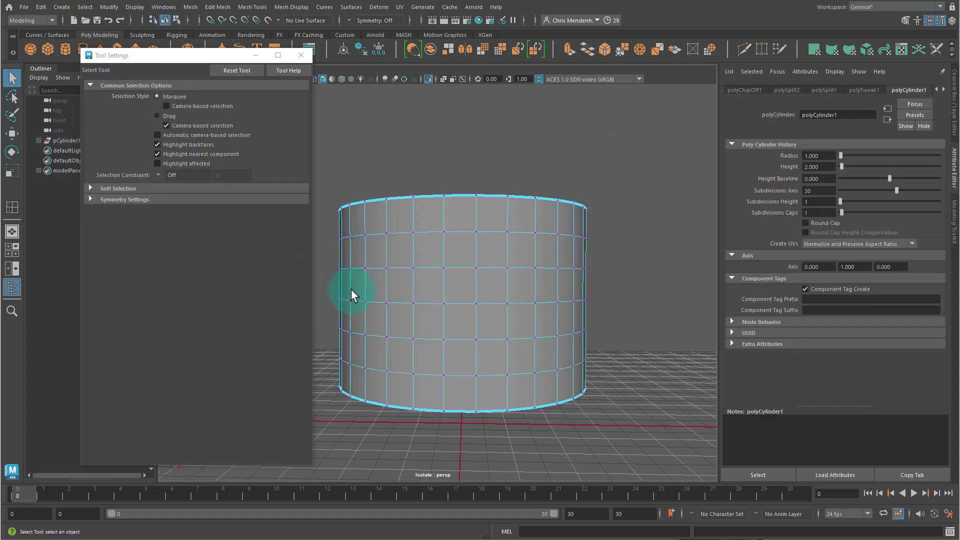
click(301, 55)
drag(281, 159, 694, 509)
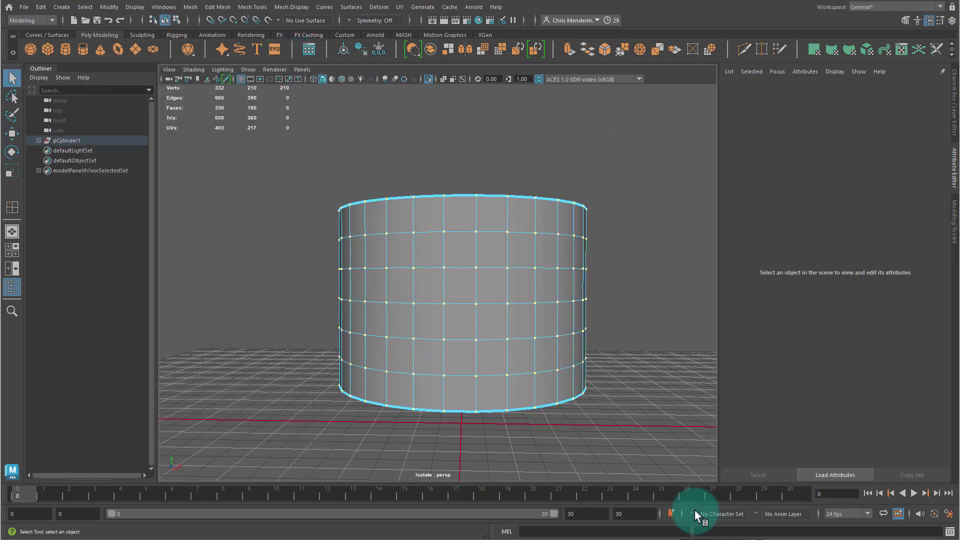
click(603, 50)
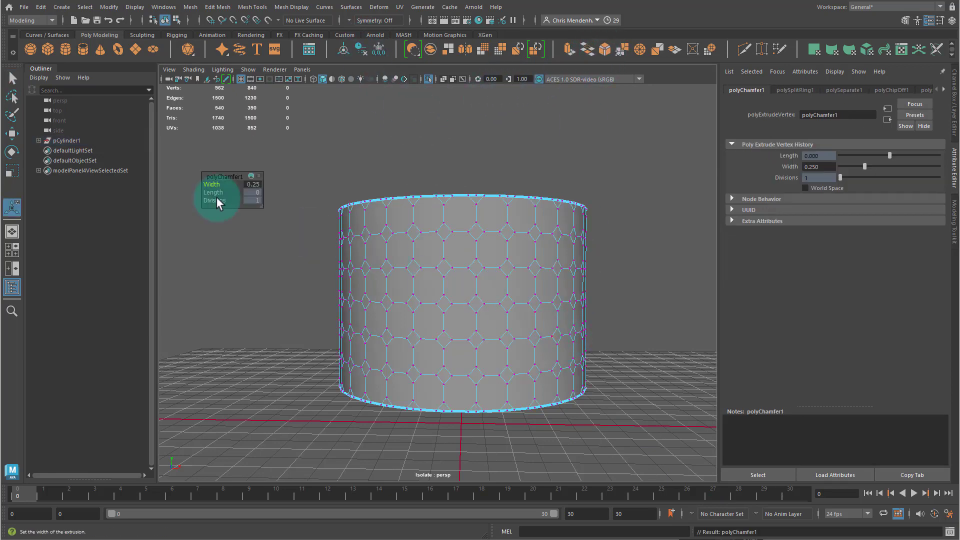
click(255, 185)
text(.5)
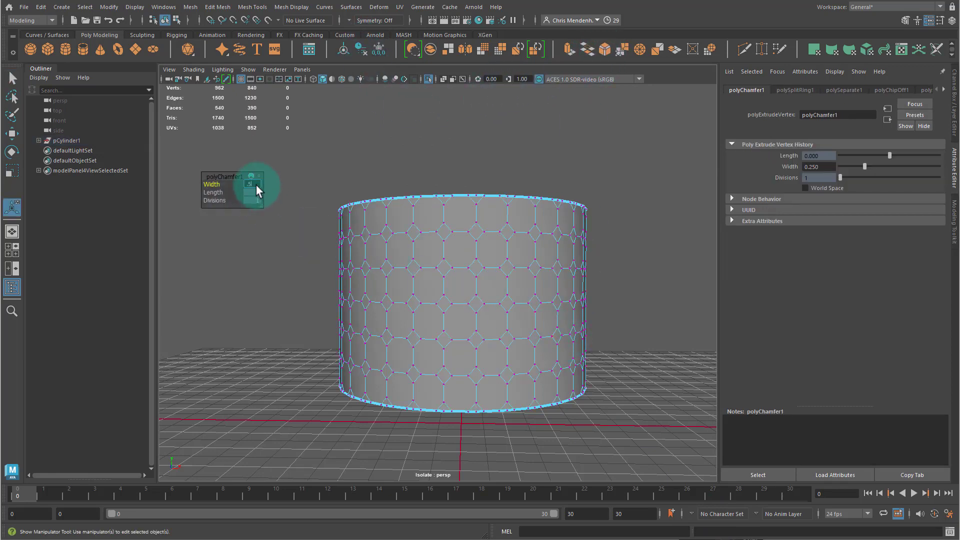
key(Return)
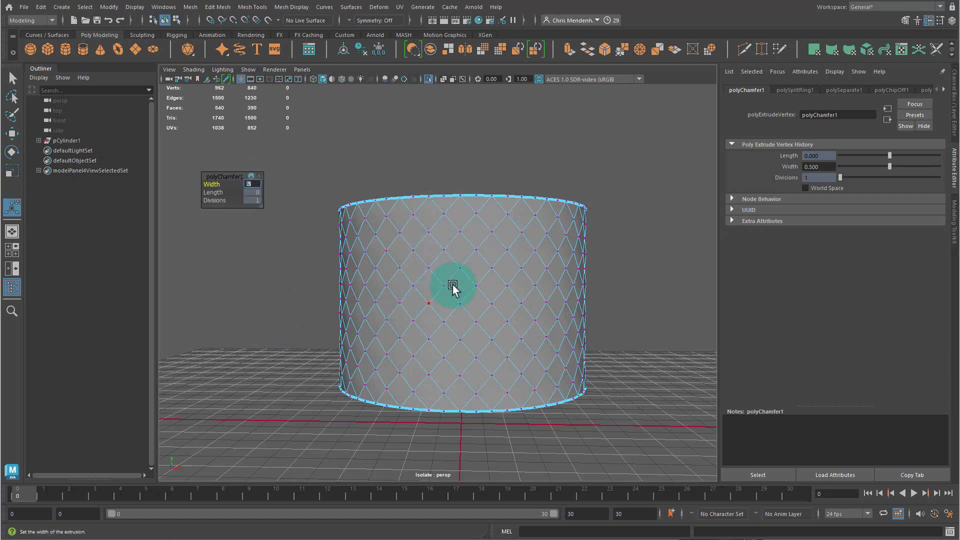
- Select the band and merge its vertices with a distance threshold of 0.01
alt+middle_drag(460, 262, 453, 234)
right_drag(383, 306, 455, 230)
click(432, 247)
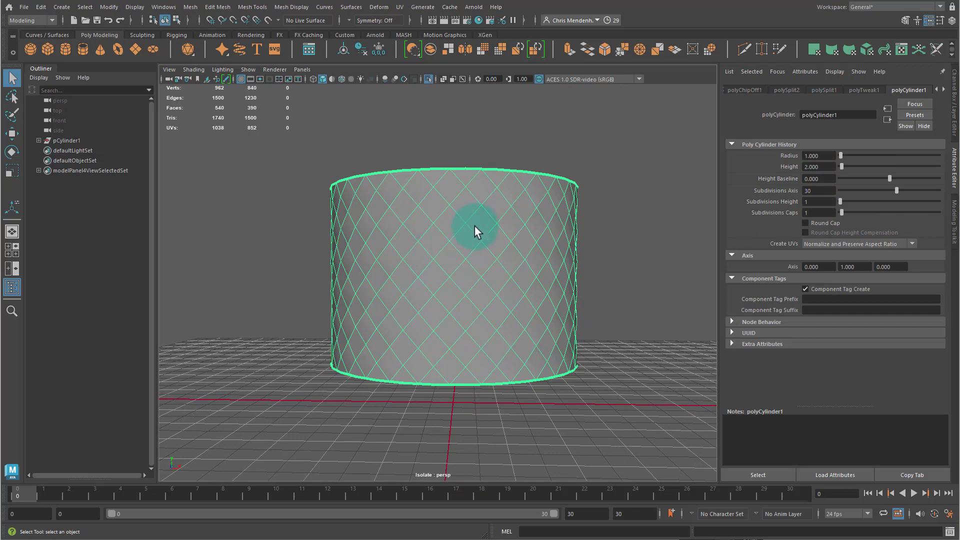
click(217, 7)
click(239, 110)
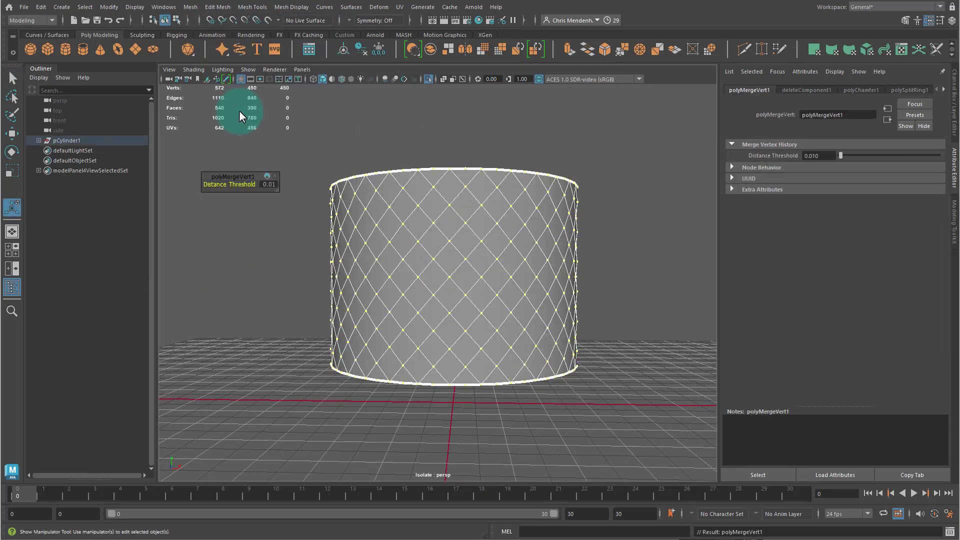
- Inspect the band's mesh up close and then from the front view
scroll(350, 239, up, 6)
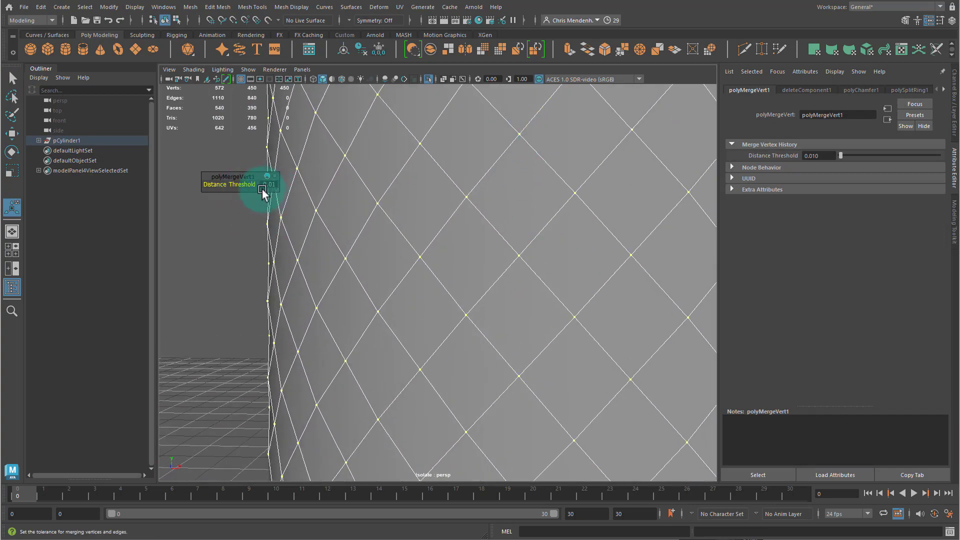
scroll(454, 184, down, 8)
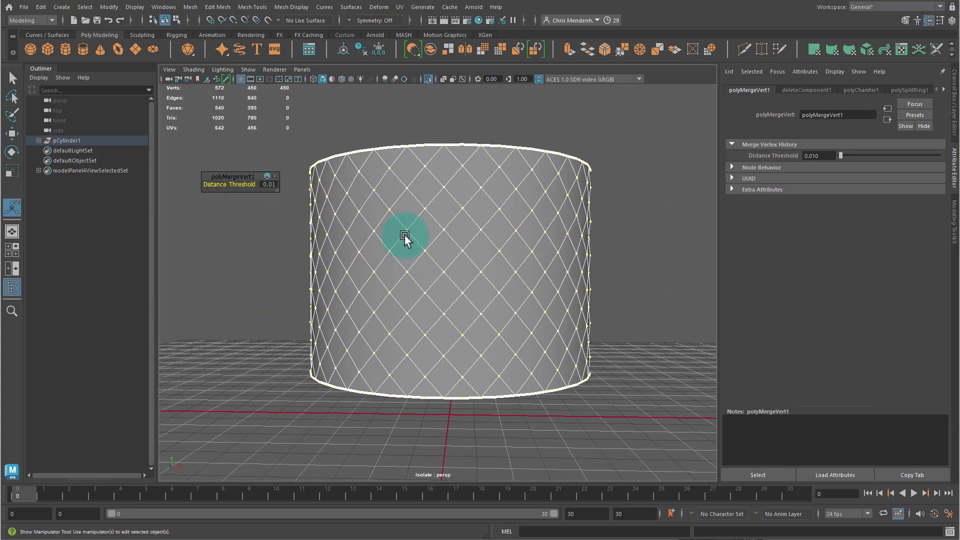
key(q)
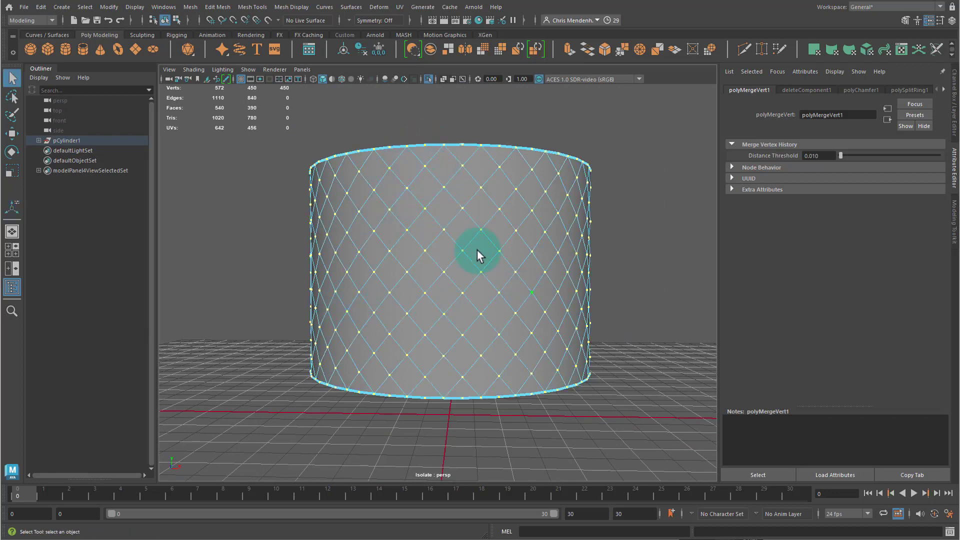
key(space)
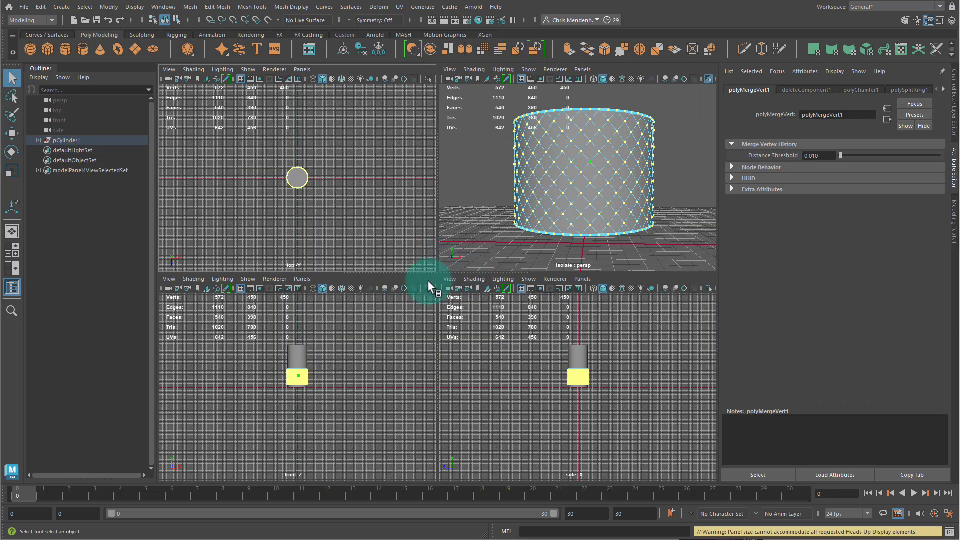
right_drag(600, 159, 653, 112)
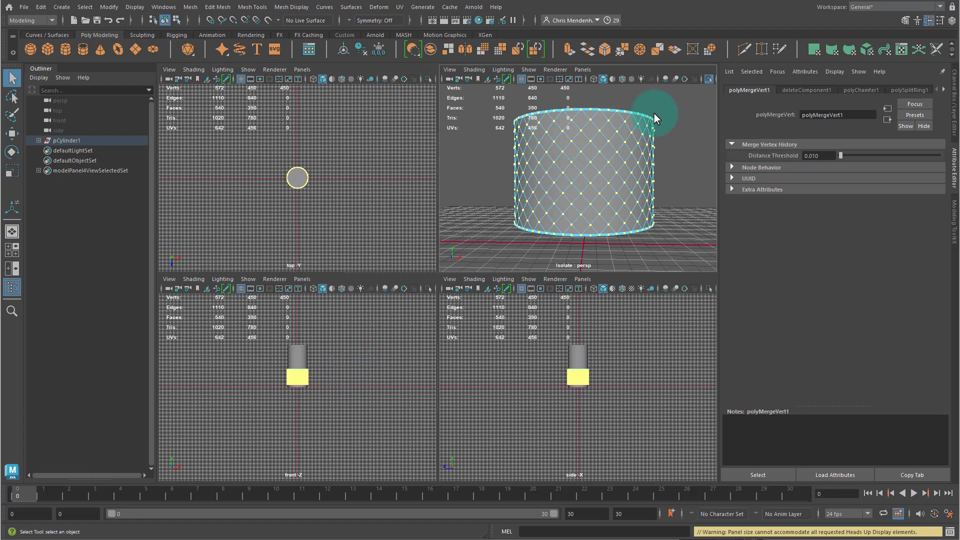
key(space)
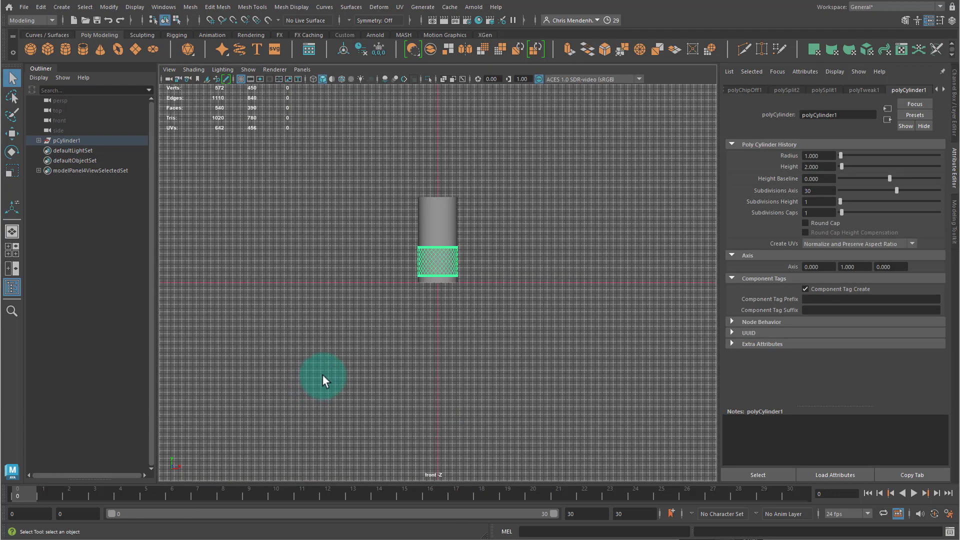
- Select the triangular faces along the band's top and bottom edges, isolate the band, and delete those faces
alt+right_drag(416, 302, 499, 233)
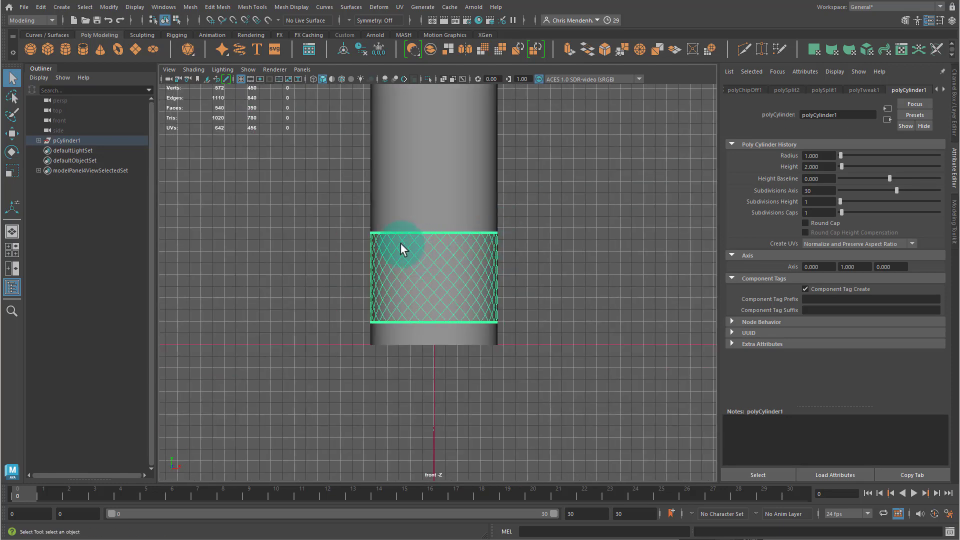
alt+right_drag(401, 244, 424, 286)
right_drag(423, 248, 318, 111)
click(318, 111)
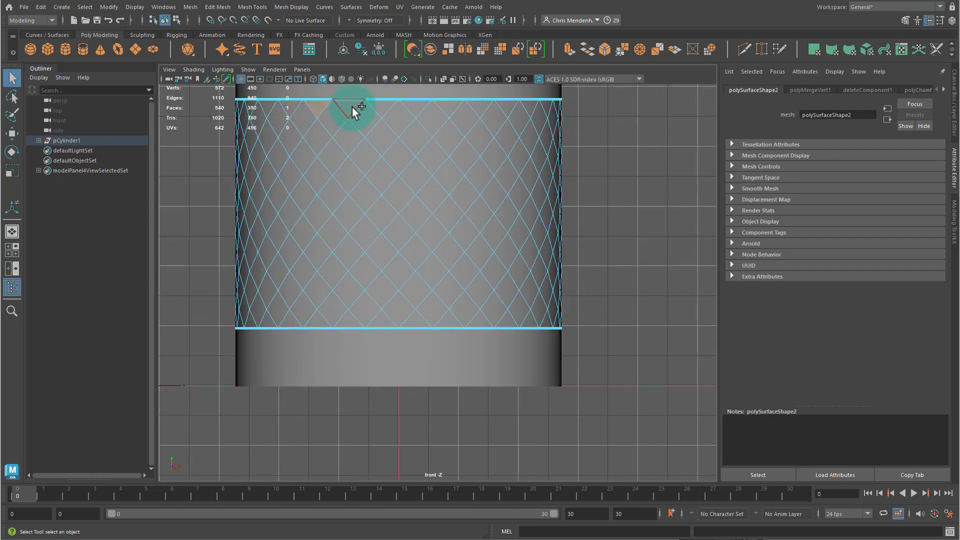
shift+click(379, 109)
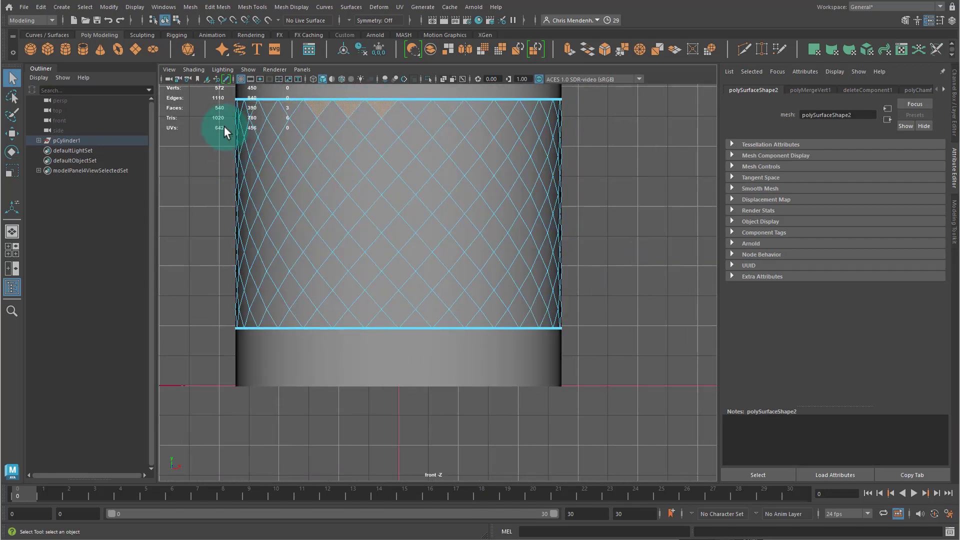
drag(224, 127, 596, 302)
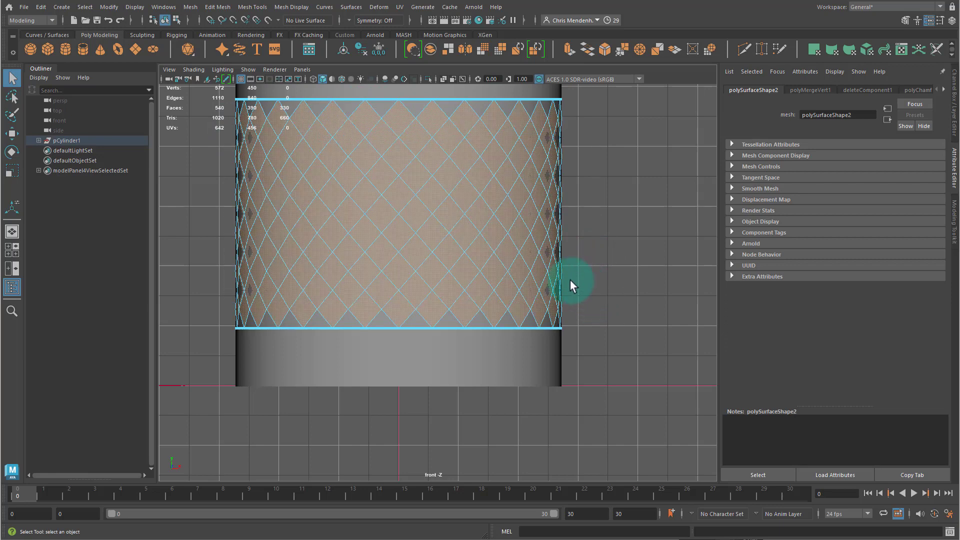
scroll(551, 226, down, 12)
scroll(550, 227, up, 3)
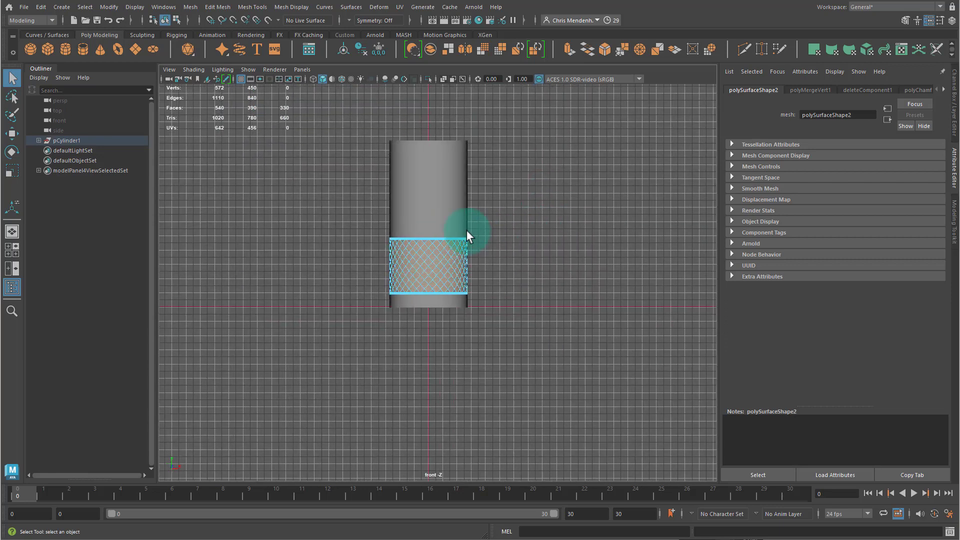
scroll(451, 256, up, 1)
drag(316, 193, 564, 367)
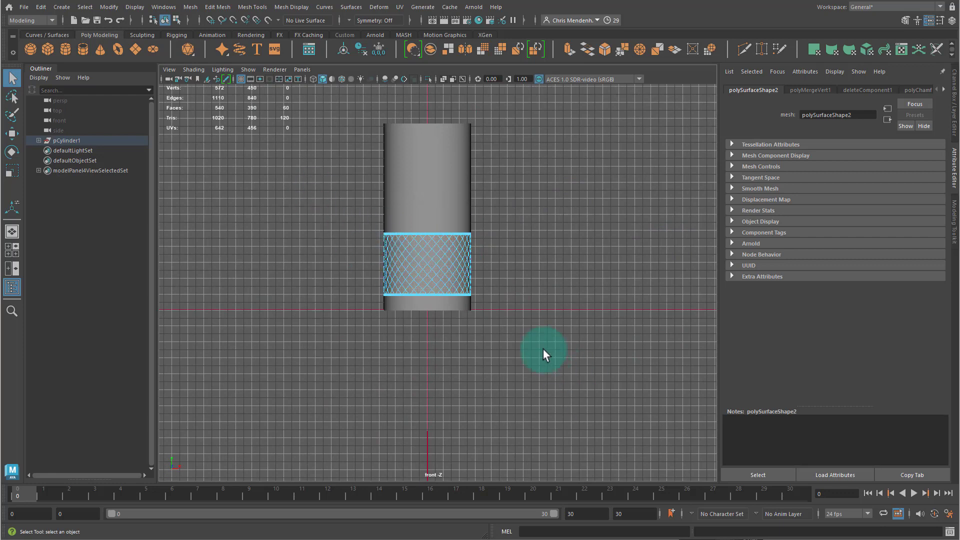
scroll(430, 280, up, 5)
key(space)
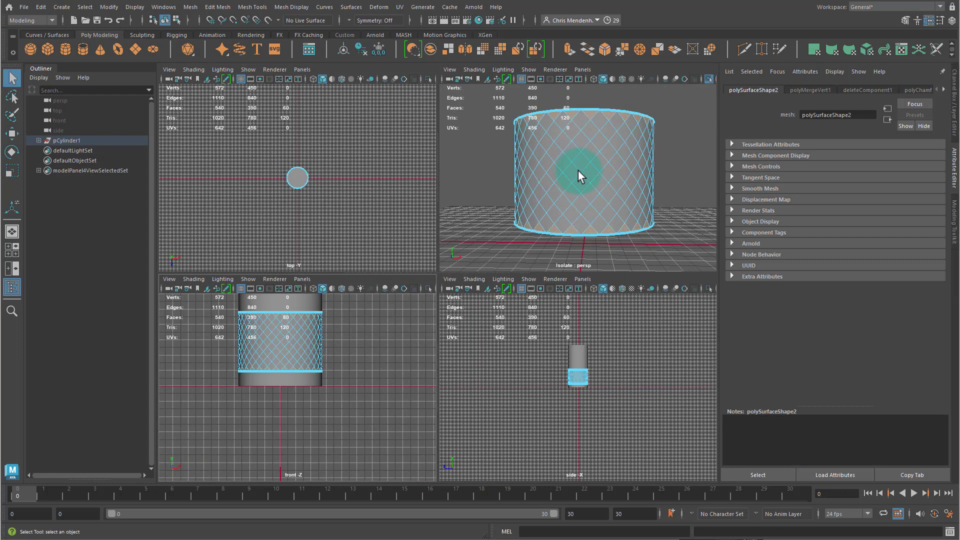
key(space)
key(ctrl+1)
alt+drag(562, 227, 454, 260)
key(Delete)
- Select all of the band's faces and extrude them
right_drag(523, 259, 304, 155)
drag(304, 155, 625, 379)
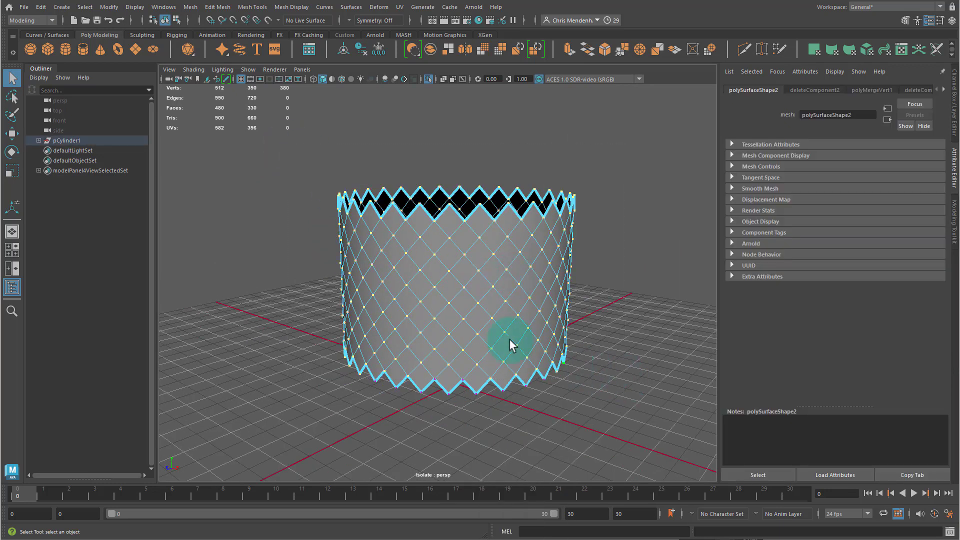
alt+drag(509, 340, 466, 283)
right_drag(451, 191, 450, 219)
drag(257, 160, 718, 444)
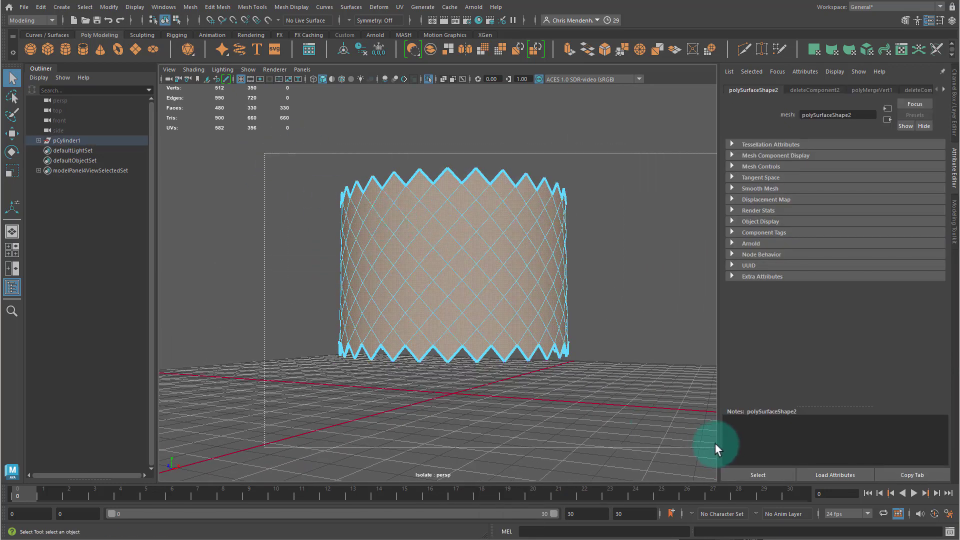
click(655, 260)
drag(203, 103, 677, 445)
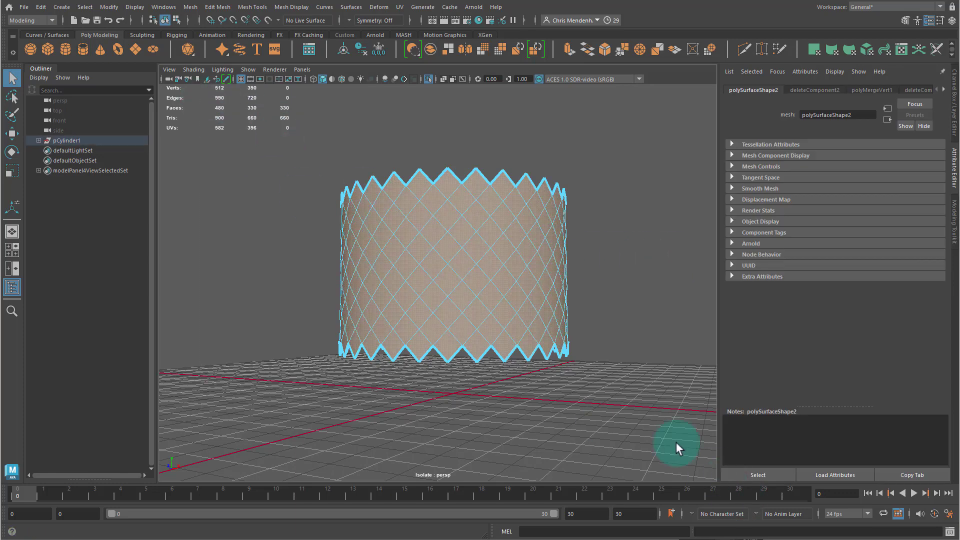
alt+drag(580, 281, 596, 288)
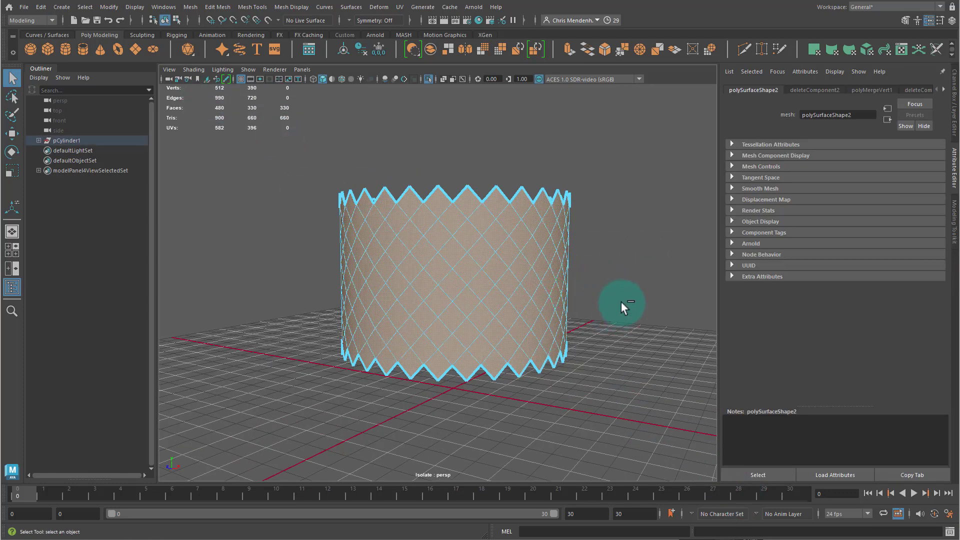
key(ctrl+e)
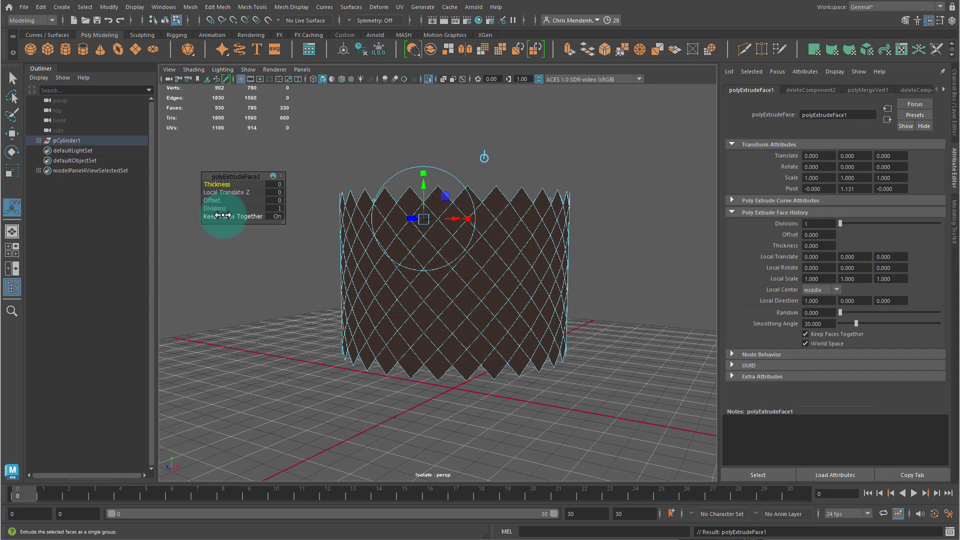
- Turn off Keep Faces Together and set the extrusion's thickness to 0.05 and offset to 0.029
drag(223, 215, 459, 255)
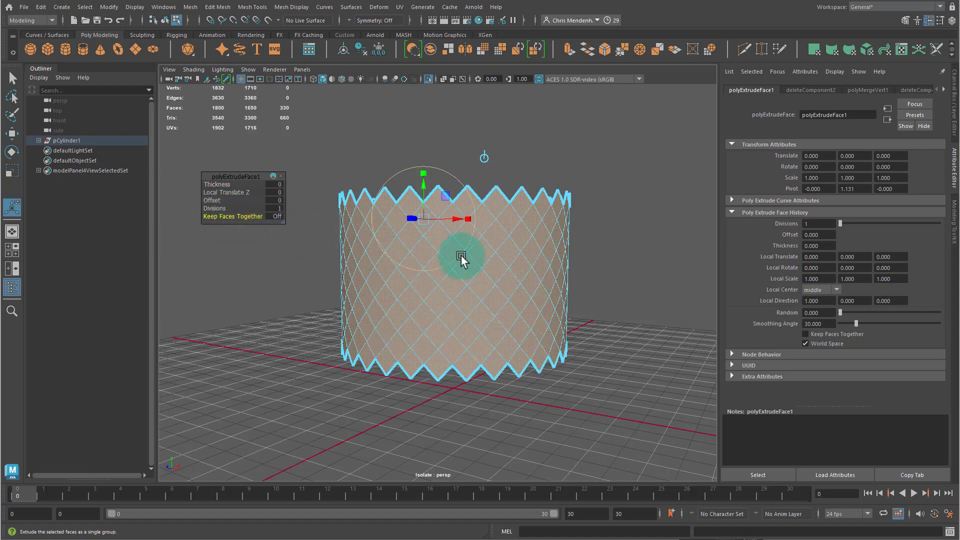
mouse_move(215, 185)
mouse_down()
mouse_move(232, 184)
mouse_move(215, 183)
mouse_move(206, 200)
mouse_move(215, 199)
mouse_up()
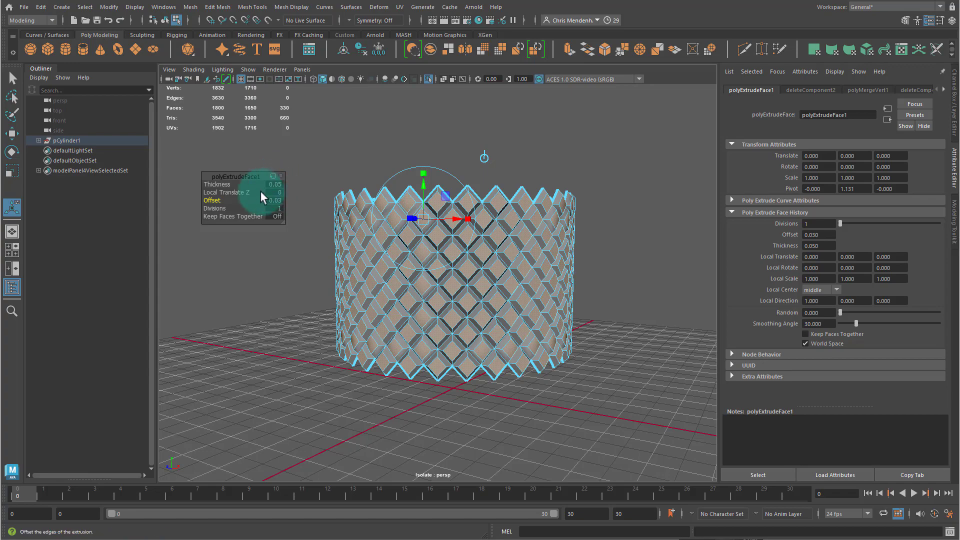
mouse_move(215, 200)
mouse_down()
mouse_move(291, 200)
mouse_move(5, 205)
mouse_move(503, 208)
mouse_move(7, 204)
mouse_move(285, 212)
mouse_move(161, 200)
mouse_move(376, 195)
mouse_move(181, 200)
mouse_move(240, 207)
mouse_move(118, 196)
mouse_move(215, 195)
mouse_move(199, 196)
mouse_up()
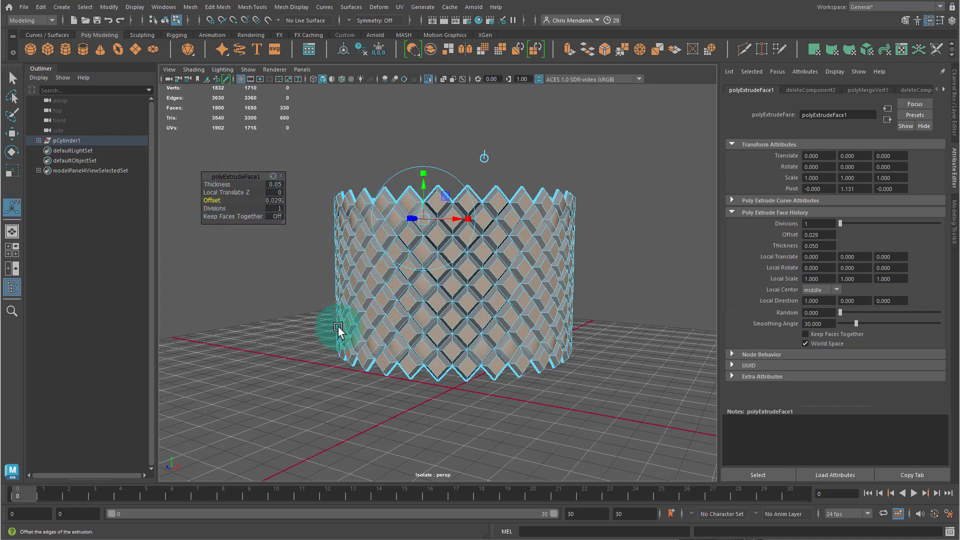
alt+drag(338, 329, 319, 330)
- Soften the edges of the extruded band with Soften Edge
scroll(373, 314, up, 3)
key(q)
right_drag(373, 314, 527, 271)
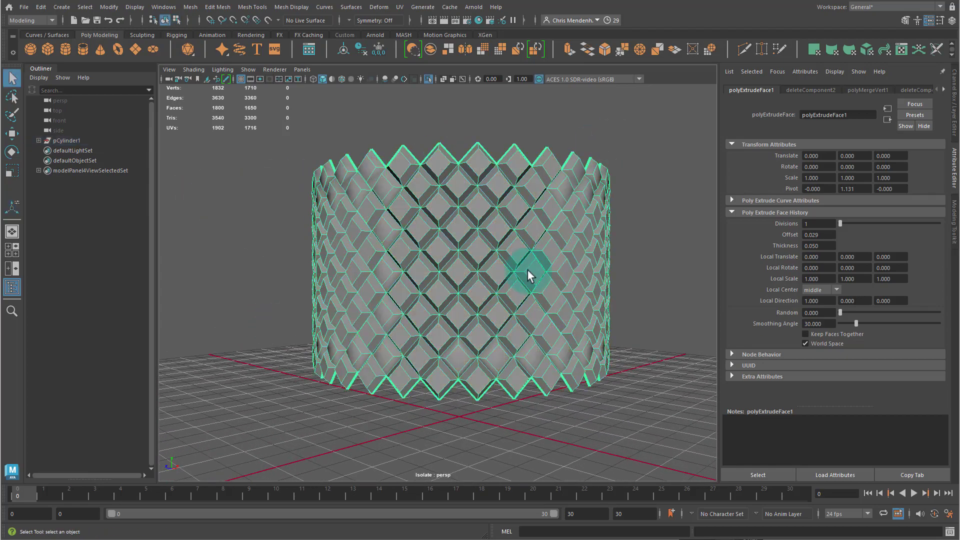
alt+drag(366, 220, 425, 183)
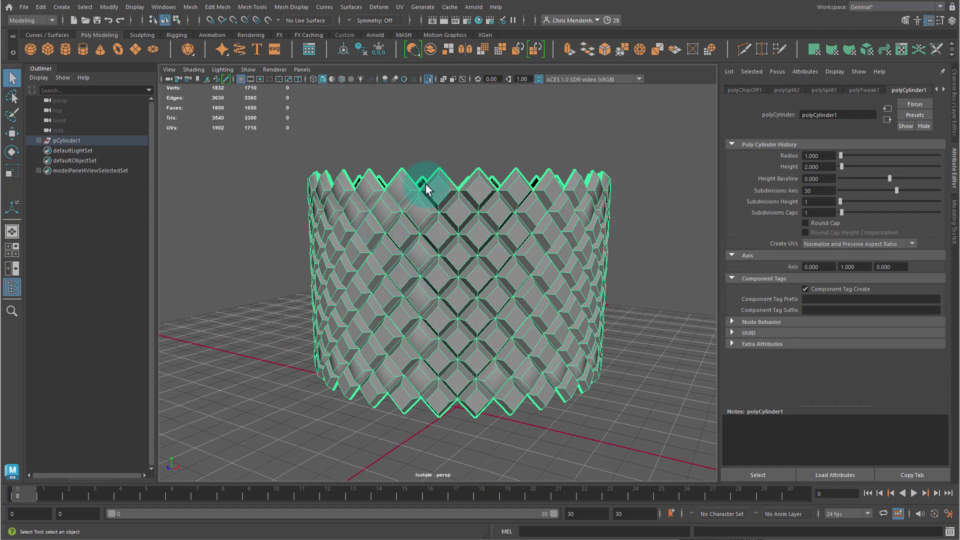
mouse_move(485, 242)
alt+mouse_down()
mouse_move(514, 208)
mouse_move(459, 238)
mouse_move(296, 91)
alt+mouse_up()
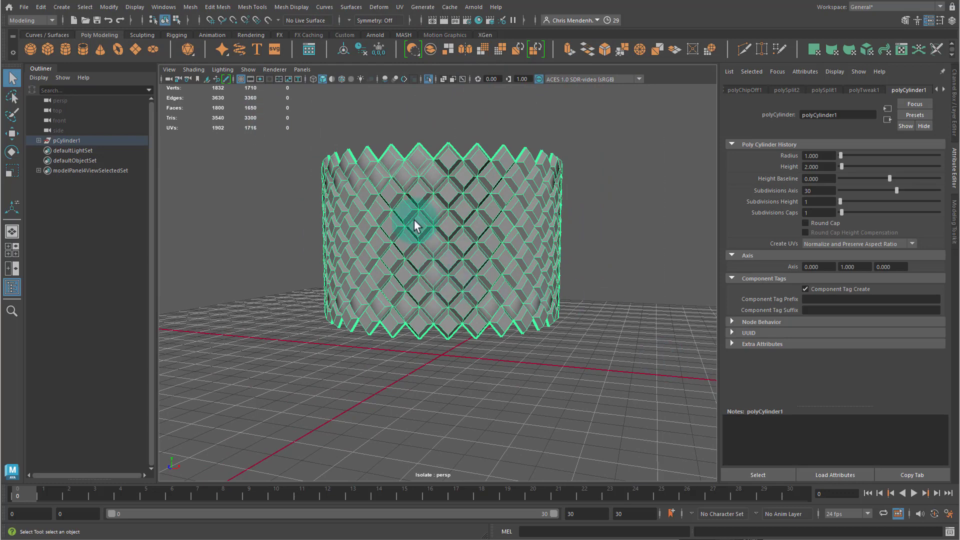
click(281, 8)
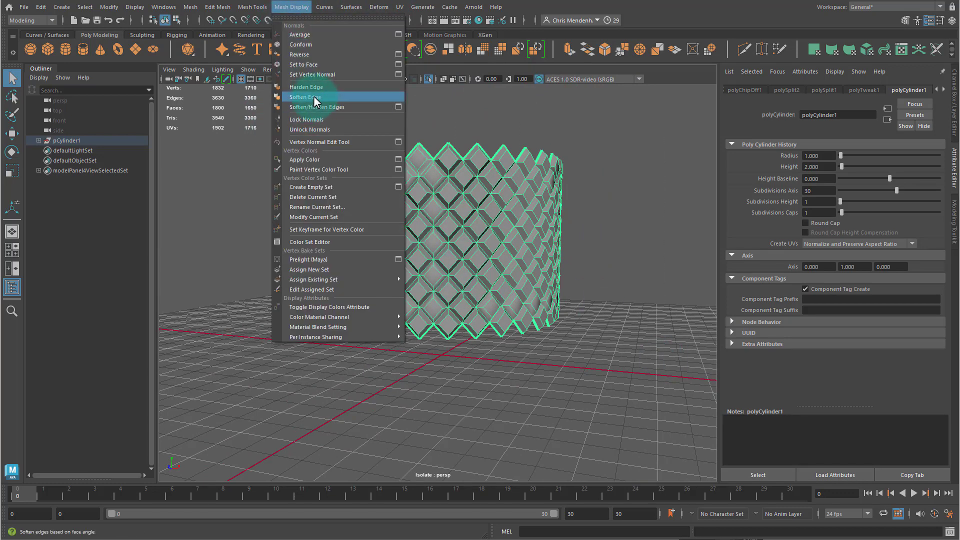
click(311, 88)
click(620, 250)
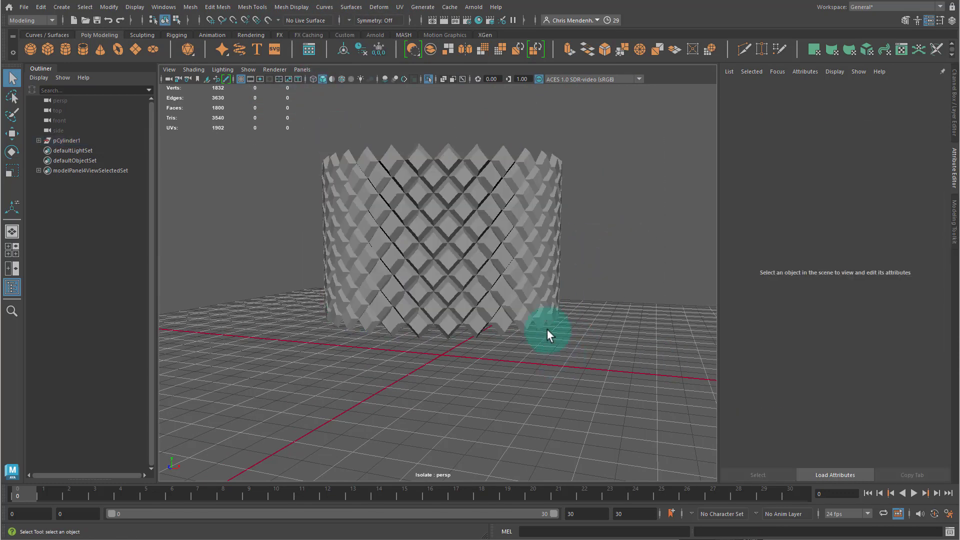
- Select the band and apply a Bevel to it
click(400, 265)
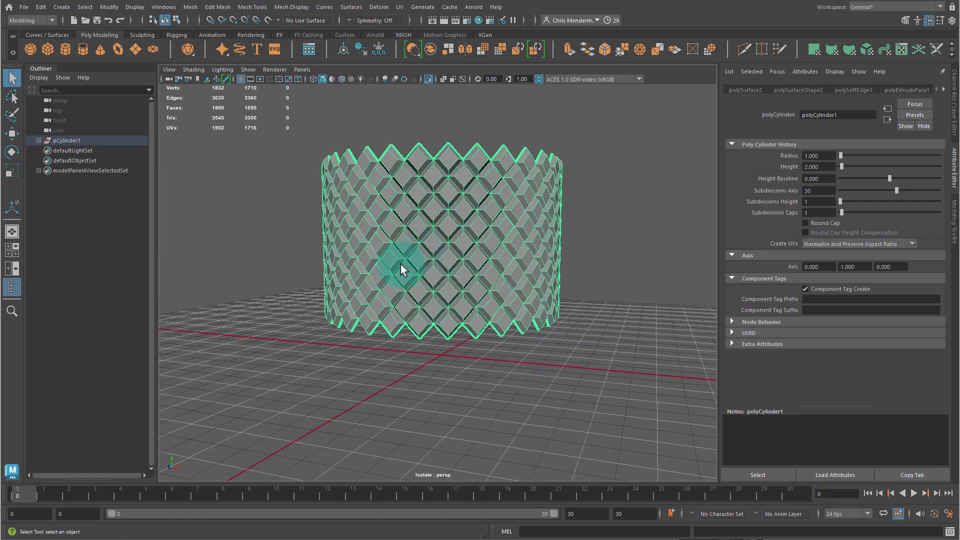
click(603, 56)
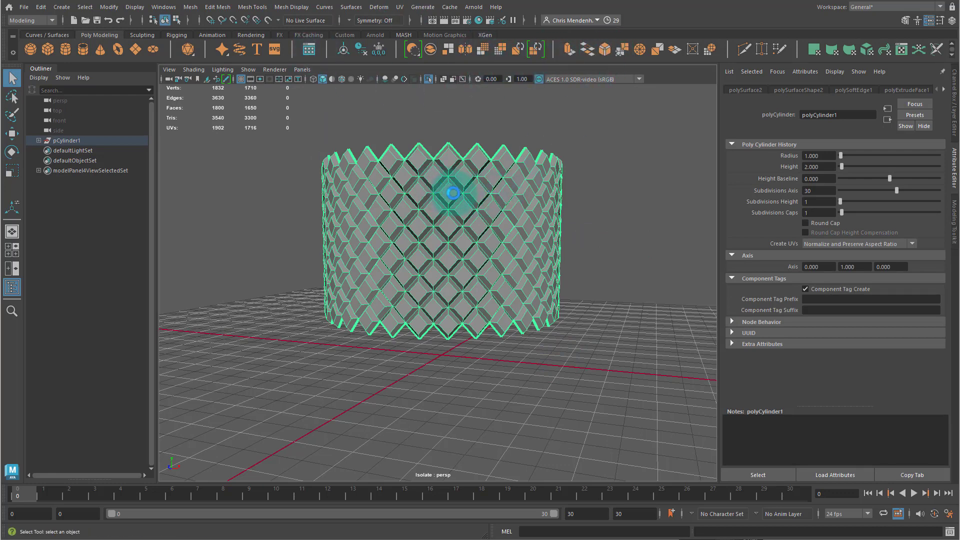
alt+middle_drag(418, 194, 423, 223)
alt+right_drag(423, 222, 545, 228)
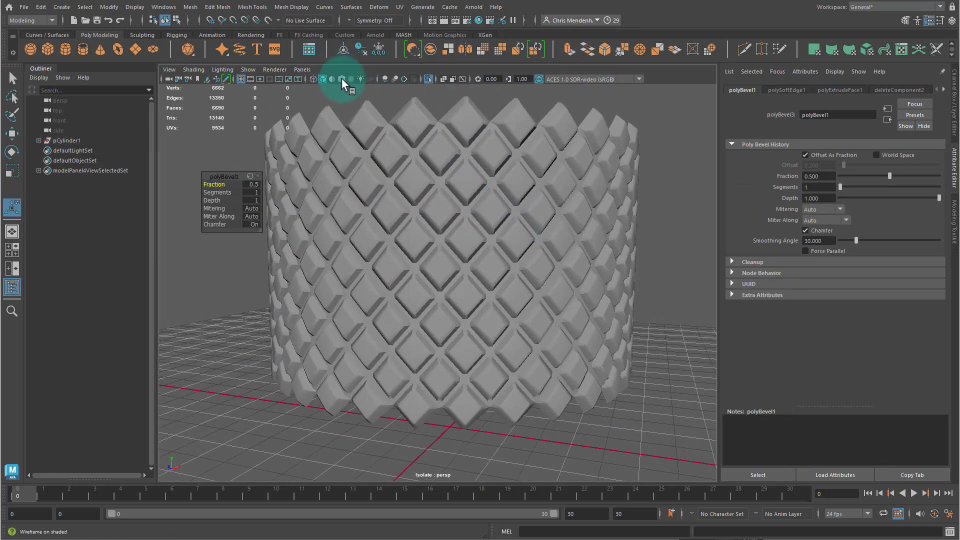
- Set the bevel's fraction to 0.25 with wireframe on shaded enabled
click(341, 79)
alt+drag(296, 186, 303, 172)
mouse_move(231, 183)
mouse_down()
mouse_move(253, 188)
mouse_move(218, 182)
mouse_move(245, 175)
mouse_up()
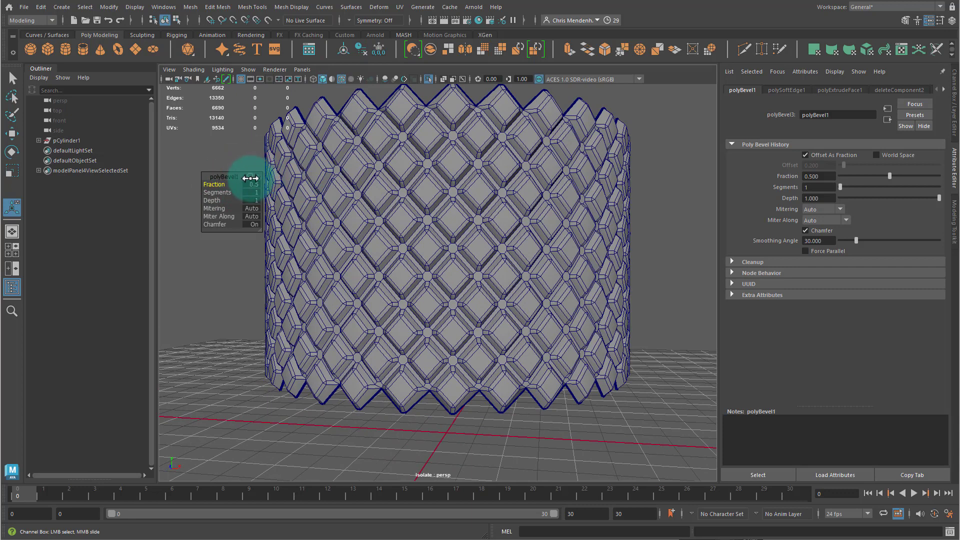
click(214, 185)
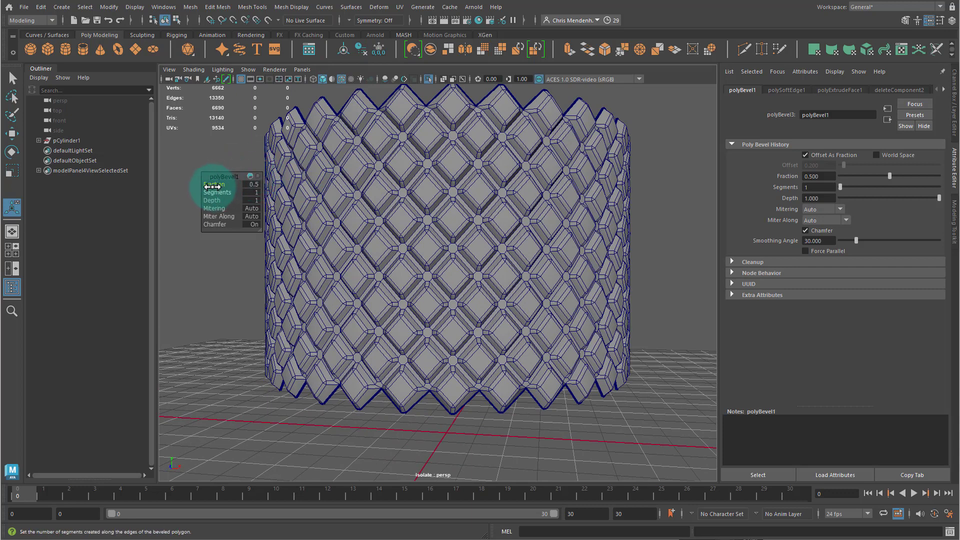
mouse_move(210, 185)
mouse_down()
mouse_move(250, 185)
mouse_move(201, 185)
mouse_up()
click(251, 184)
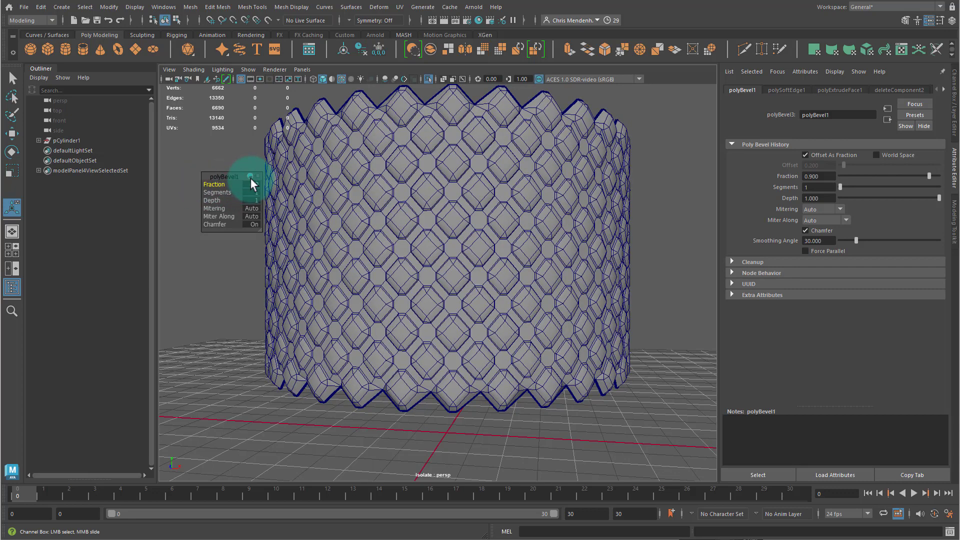
text(0)
key(Return)
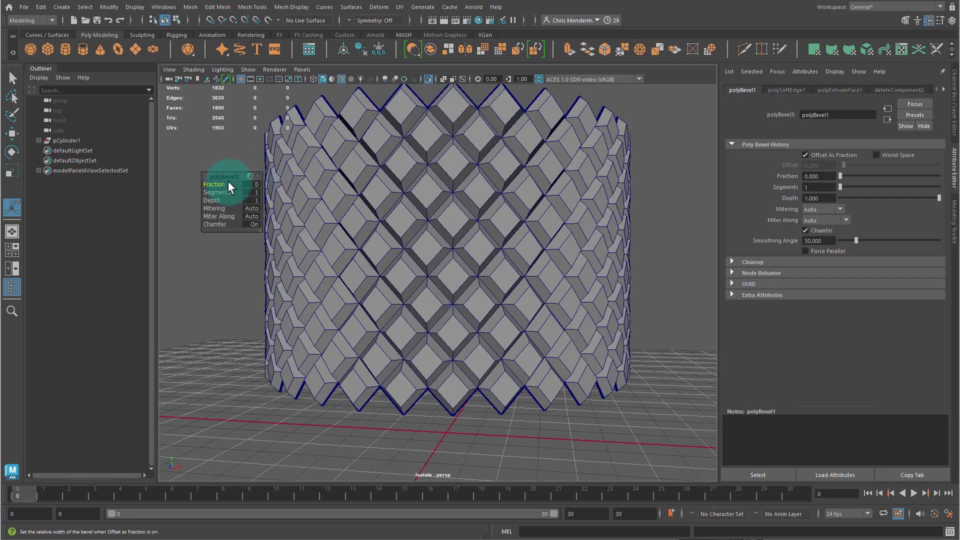
drag(229, 184, 254, 184)
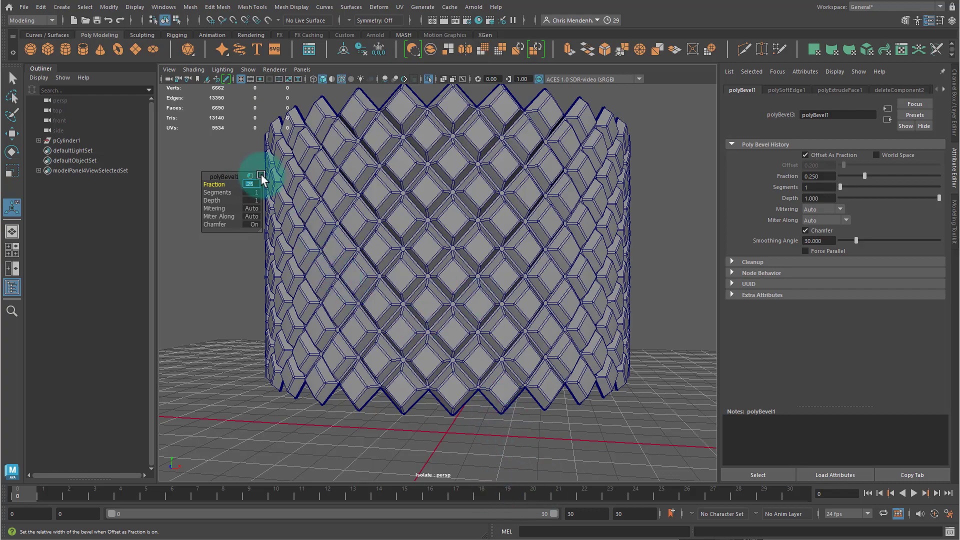
- Inspect the beveled diamond tiles up close from several angles
alt+right_drag(383, 234, 434, 288)
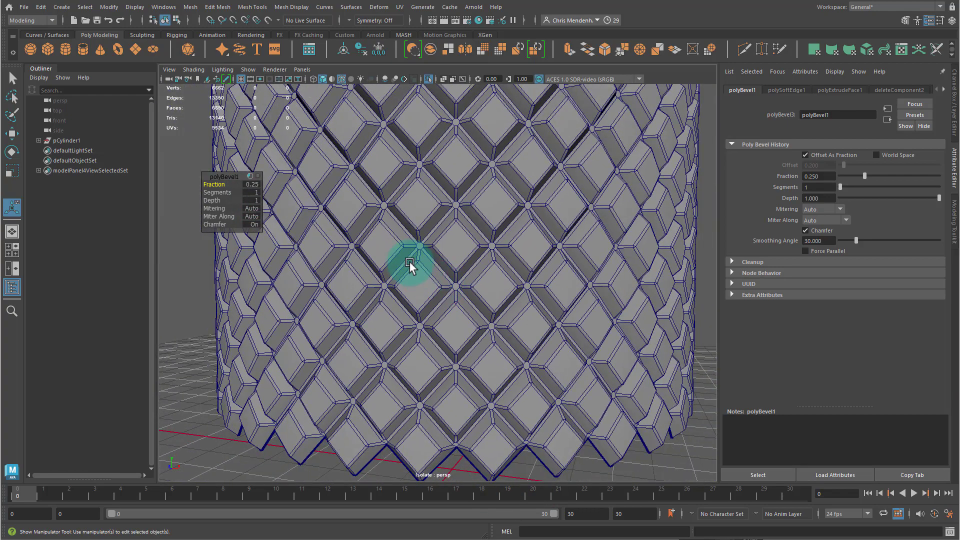
alt+middle_drag(395, 170, 432, 289)
alt+right_drag(467, 257, 405, 239)
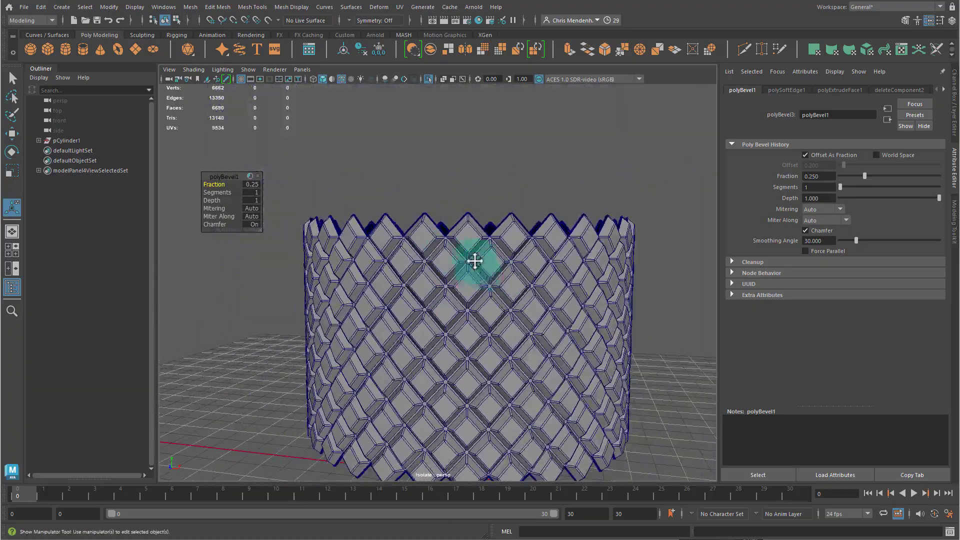
alt+middle_drag(474, 259, 460, 164)
alt+right_drag(448, 205, 441, 254)
alt+drag(433, 278, 460, 259)
alt+right_drag(460, 260, 516, 260)
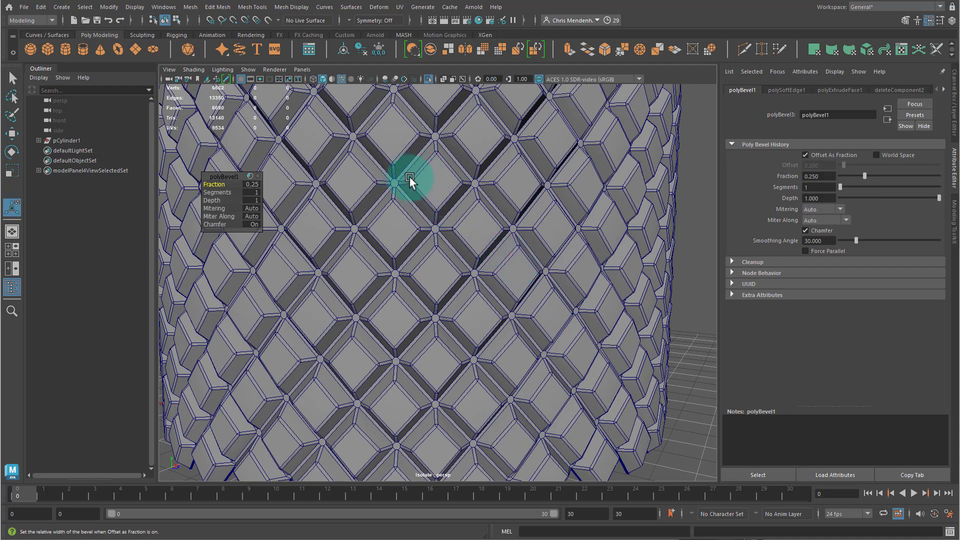
alt+drag(489, 239, 471, 235)
alt+drag(357, 195, 337, 193)
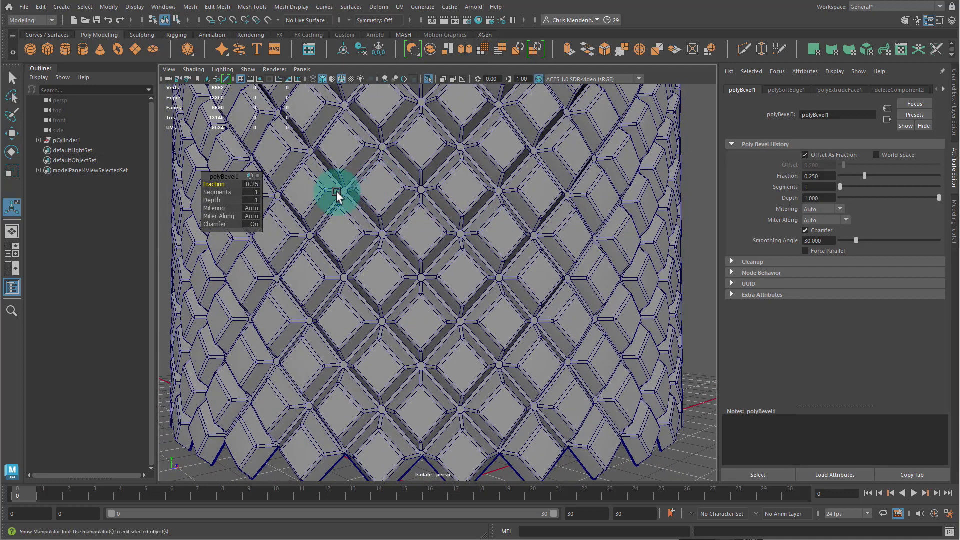
- Try to change the bevel's segment count
click(226, 187)
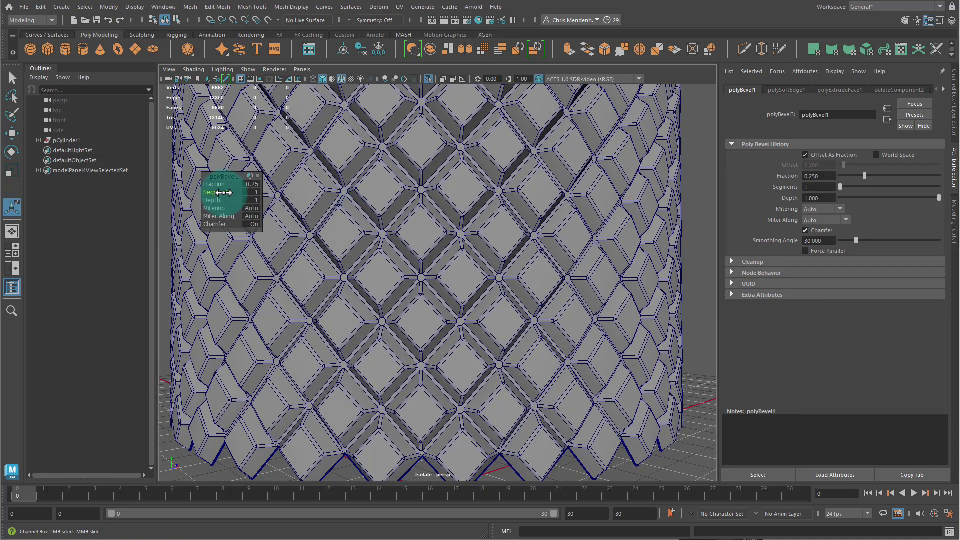
drag(224, 193, 324, 209)
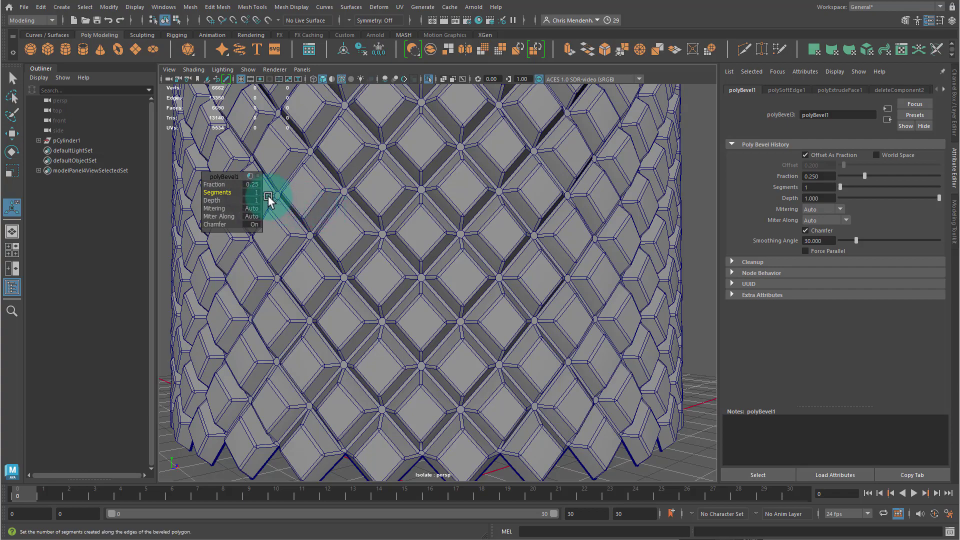
alt+right_drag(322, 200, 367, 220)
alt+drag(368, 220, 421, 245)
alt+right_drag(421, 245, 420, 275)
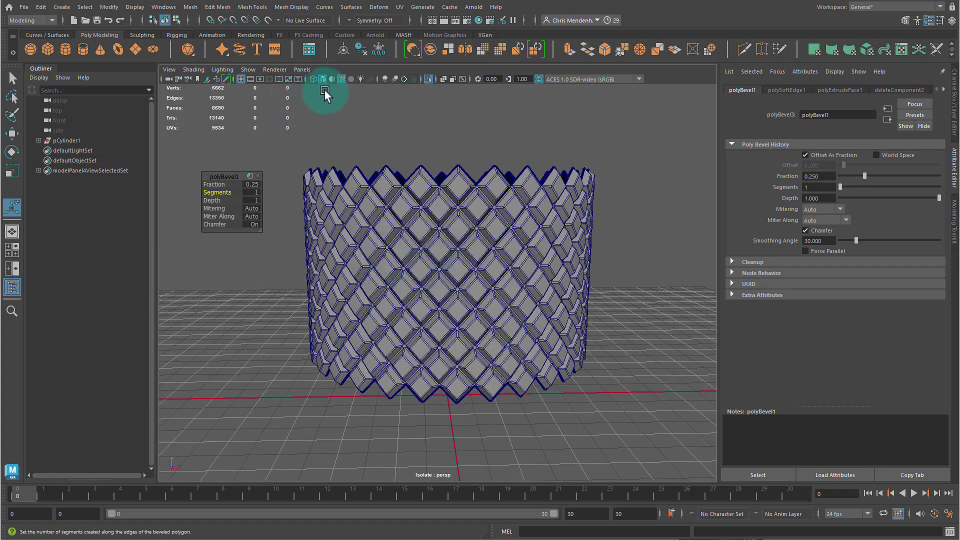
- Turn off wireframe on shaded and exit isolate view so the cylinder shows together with the band
click(342, 79)
click(510, 142)
alt+drag(440, 275, 478, 274)
key(ctrl+1)
- Select the diamond band, center its pivot, and scale it uniformly so it wraps snugly around the cylinder
alt+drag(539, 328, 361, 235)
click(368, 254)
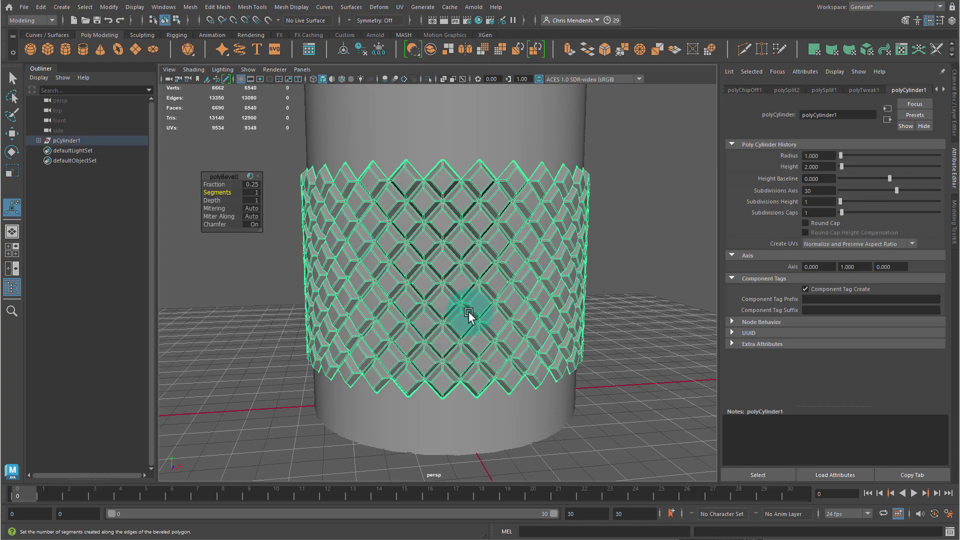
alt+drag(469, 313, 436, 317)
alt+right_drag(385, 290, 366, 247)
key(e)
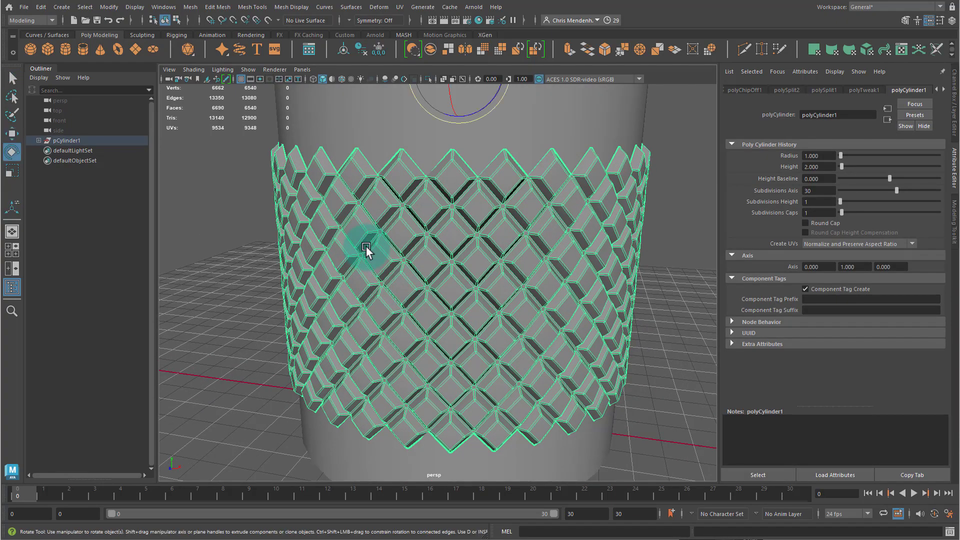
key(r)
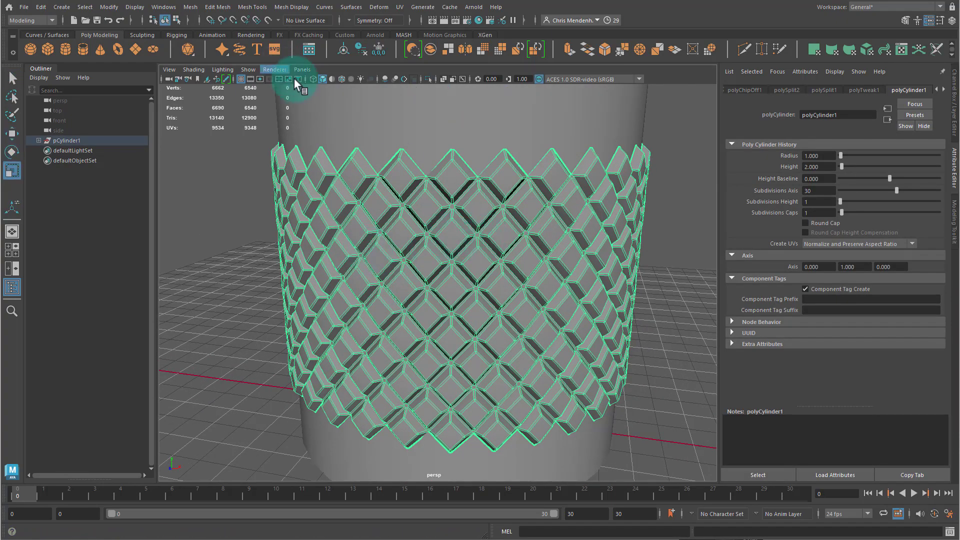
click(342, 49)
alt+drag(502, 271, 456, 259)
click(459, 259)
alt+drag(413, 321, 345, 233)
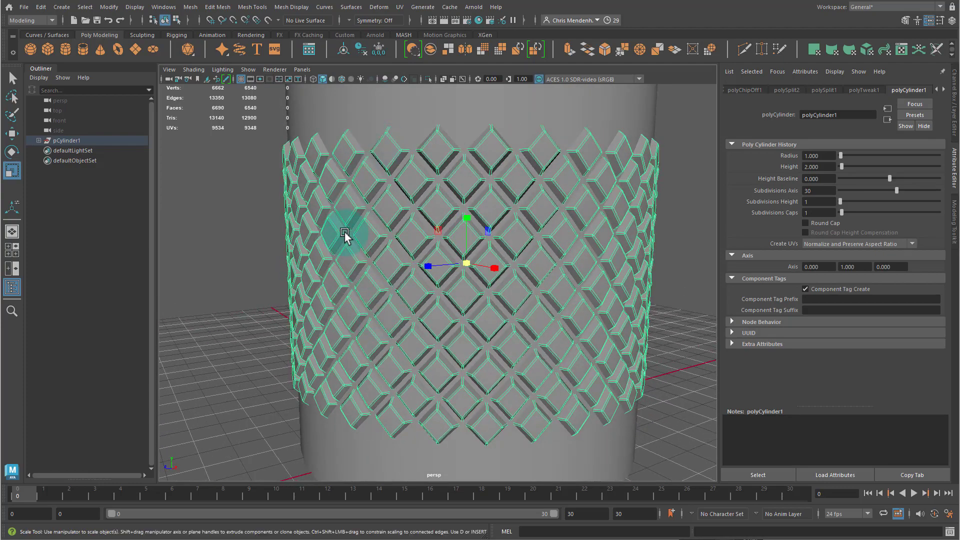
alt+drag(398, 270, 347, 263)
scroll(443, 233, down, 2)
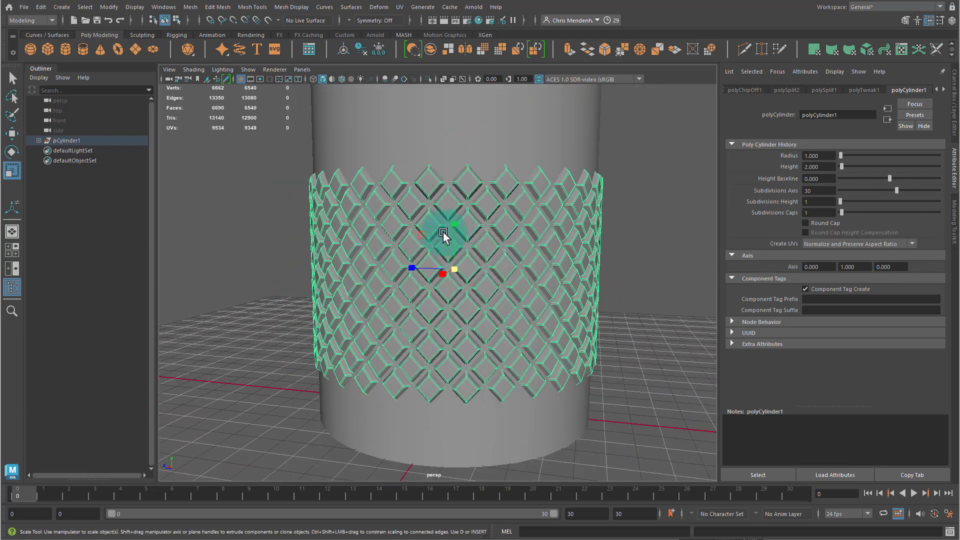
click(611, 279)
alt+drag(611, 279, 451, 311)
scroll(445, 306, down, 5)
alt+right_drag(374, 299, 506, 236)
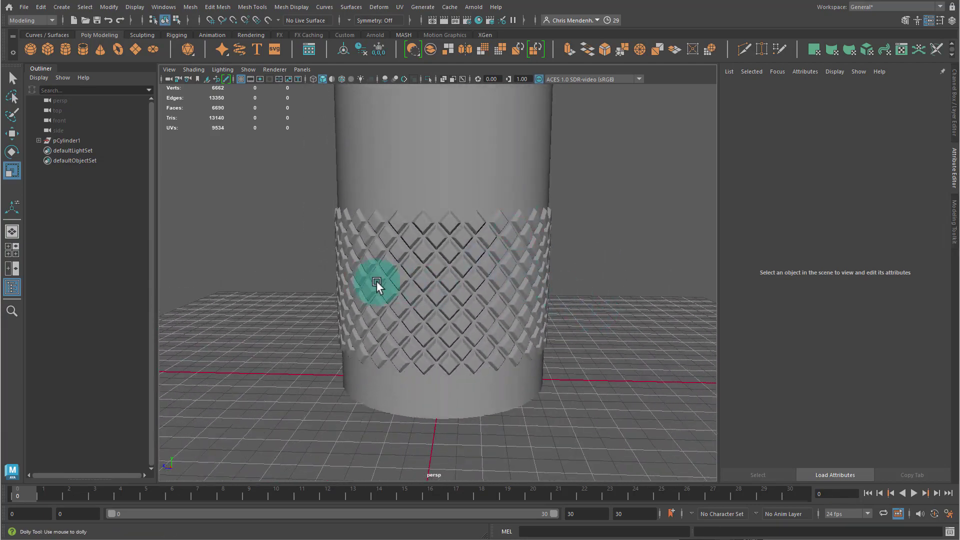
- Orbit and zoom around the cylinder to inspect how the diamond band sits on its surface
alt+right_drag(377, 284, 514, 296)
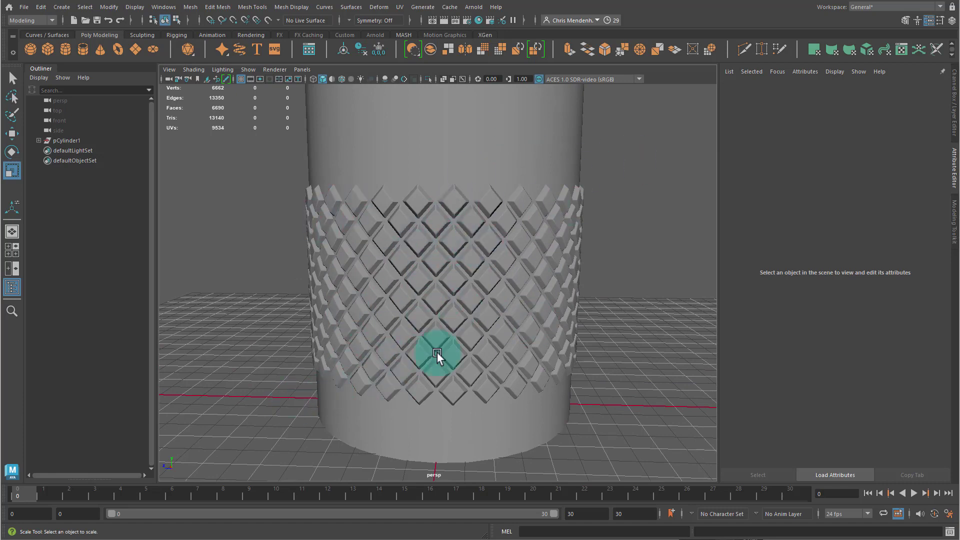
alt+drag(391, 346, 392, 333)
alt+right_drag(392, 333, 438, 329)
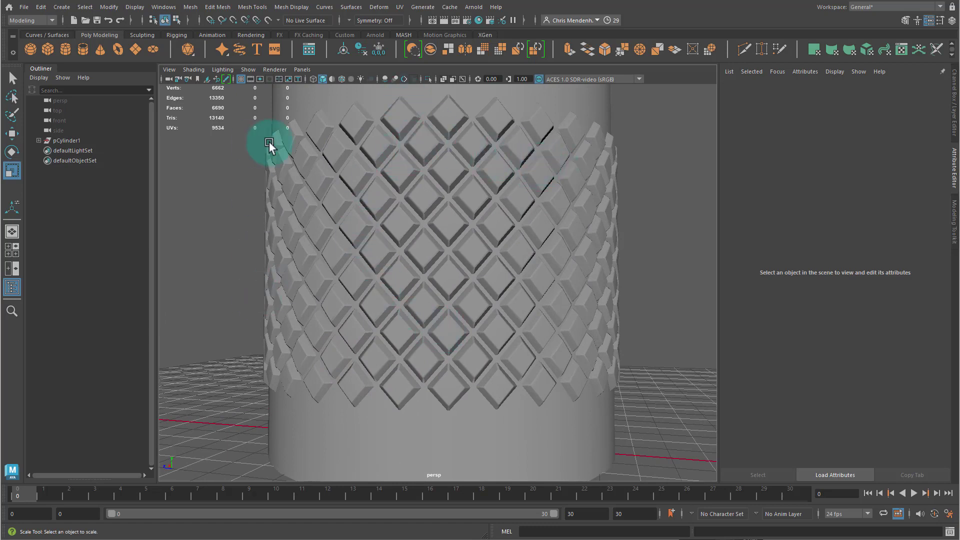
alt+right_drag(564, 214, 411, 208)
alt+drag(350, 256, 319, 254)
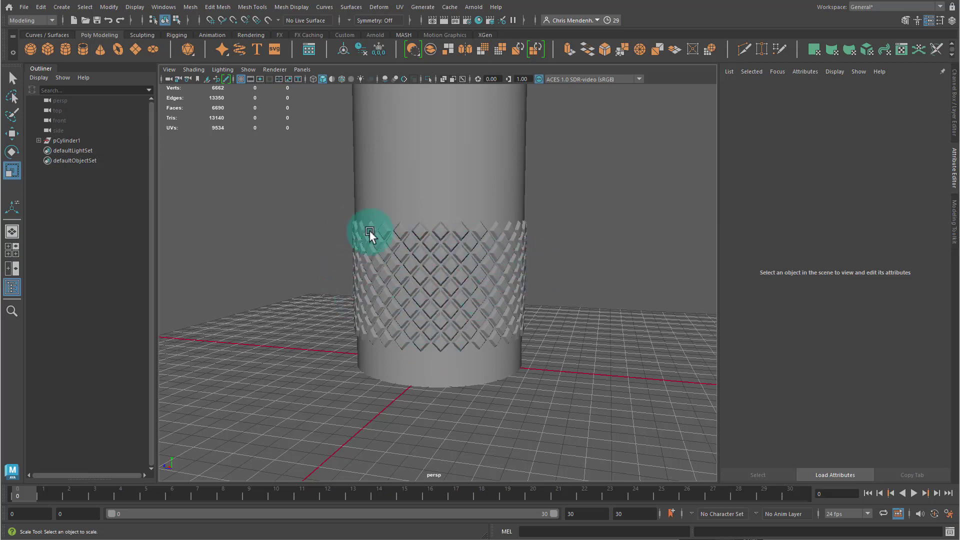
alt+drag(334, 297, 289, 295)
alt+right_drag(289, 295, 422, 293)
alt+drag(444, 281, 434, 284)
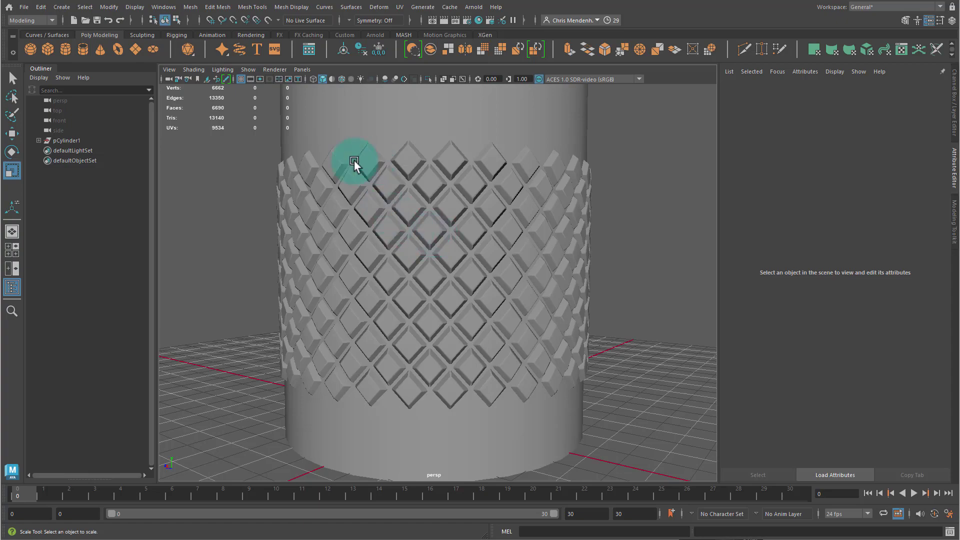
alt+drag(514, 308, 462, 248)
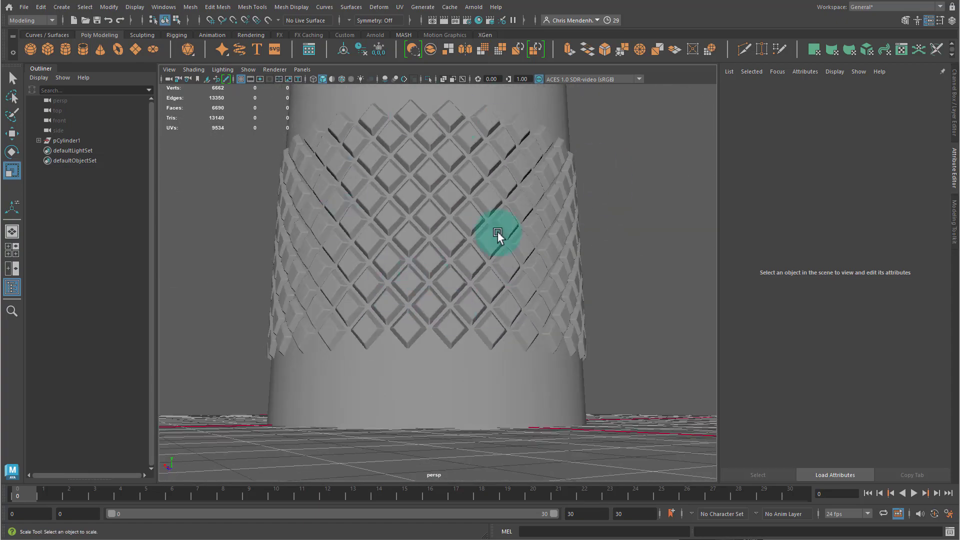
scroll(498, 235, down, 10)
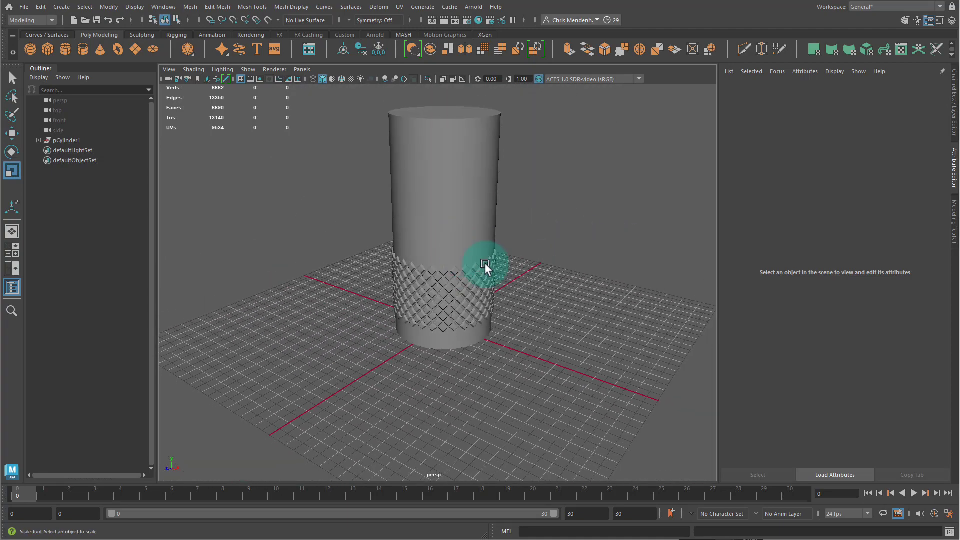
alt+drag(535, 267, 488, 278)
scroll(467, 290, down, 3)
alt+drag(436, 300, 368, 281)
scroll(362, 186, up, 6)
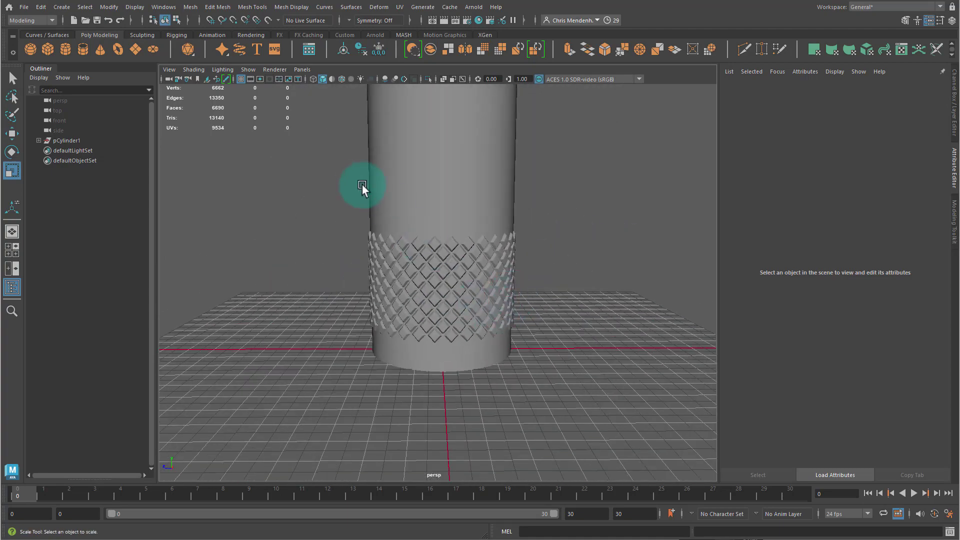
drag(362, 185, 534, 381)
click(600, 285)
- Select the cylinder, isolate it, and delete its horizontal edge loops, then exit isolate view
click(397, 229)
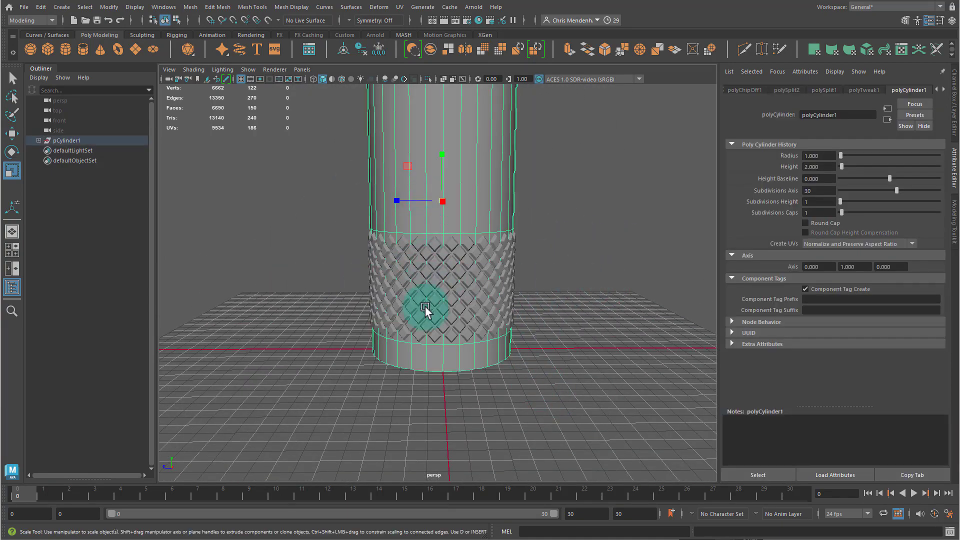
alt+drag(394, 336, 378, 309)
alt+right_drag(377, 307, 431, 300)
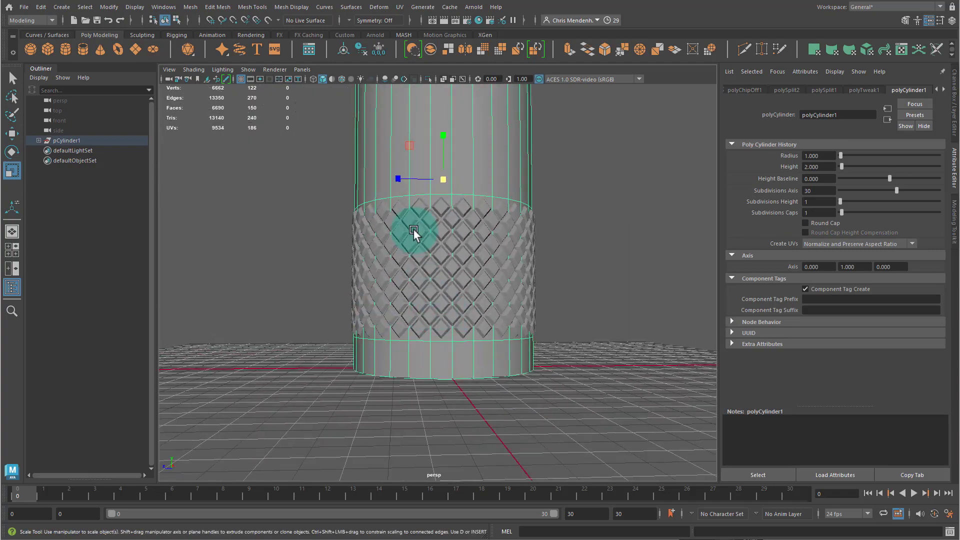
alt+right_drag(413, 231, 447, 194)
key(ctrl+1)
double_click(458, 231)
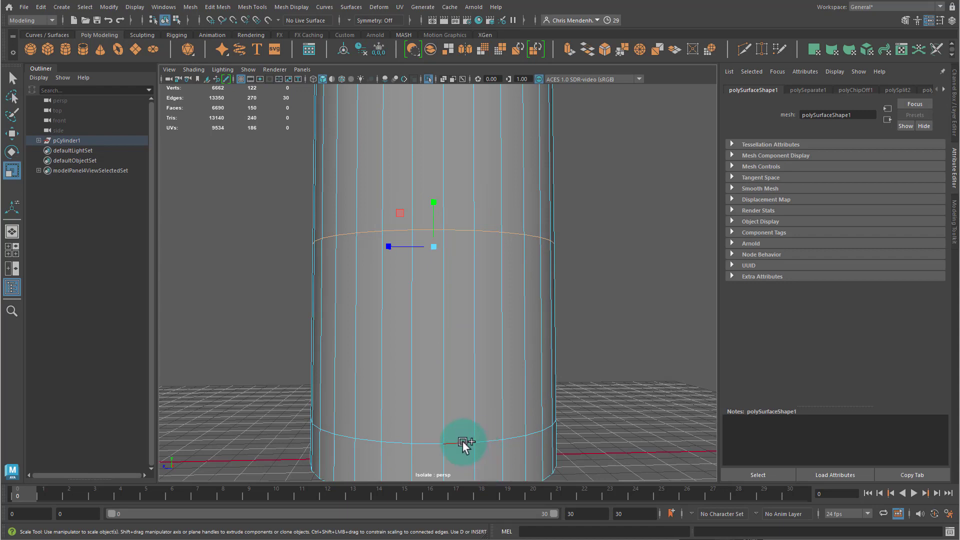
key(Delete)
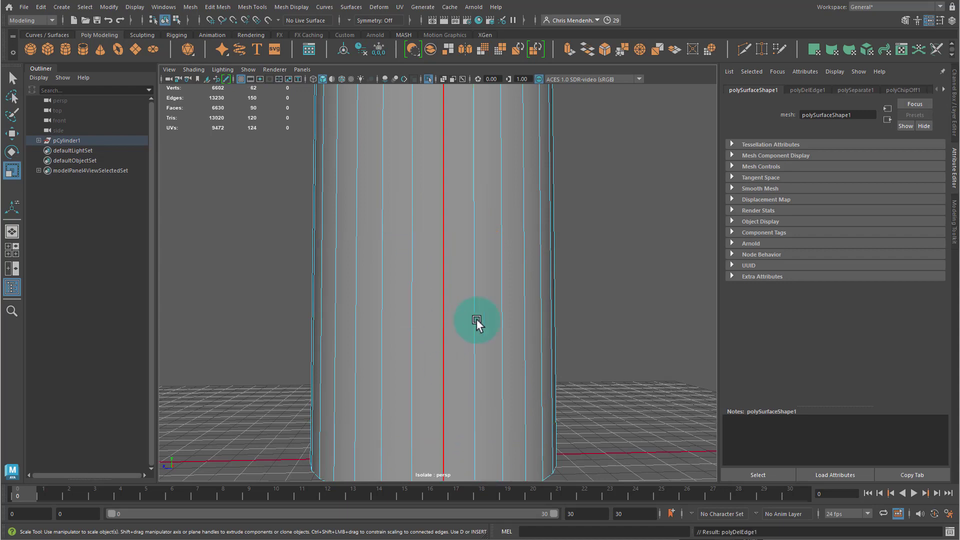
alt+drag(475, 322, 511, 324)
alt+right_drag(511, 324, 502, 343)
alt+drag(502, 343, 524, 345)
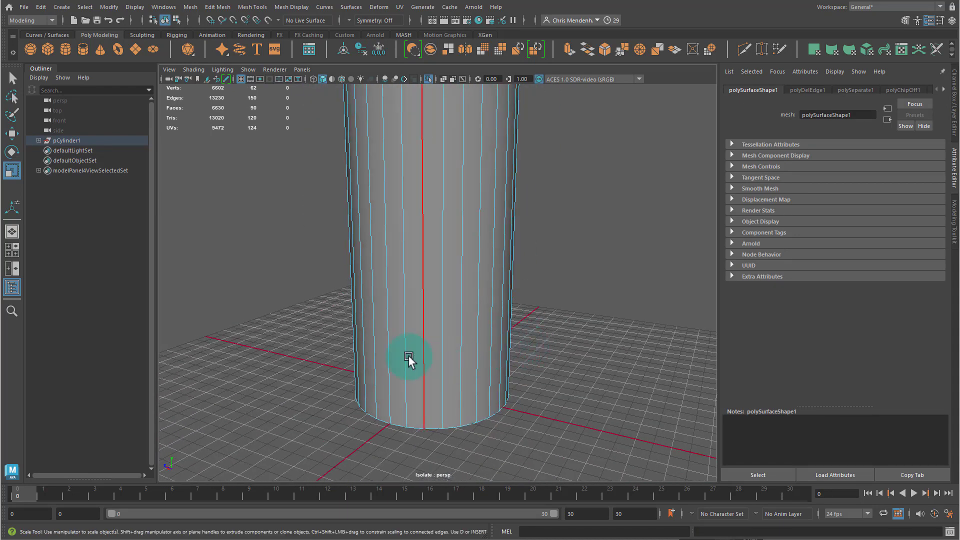
right_drag(407, 356, 452, 308)
key(ctrl+1)
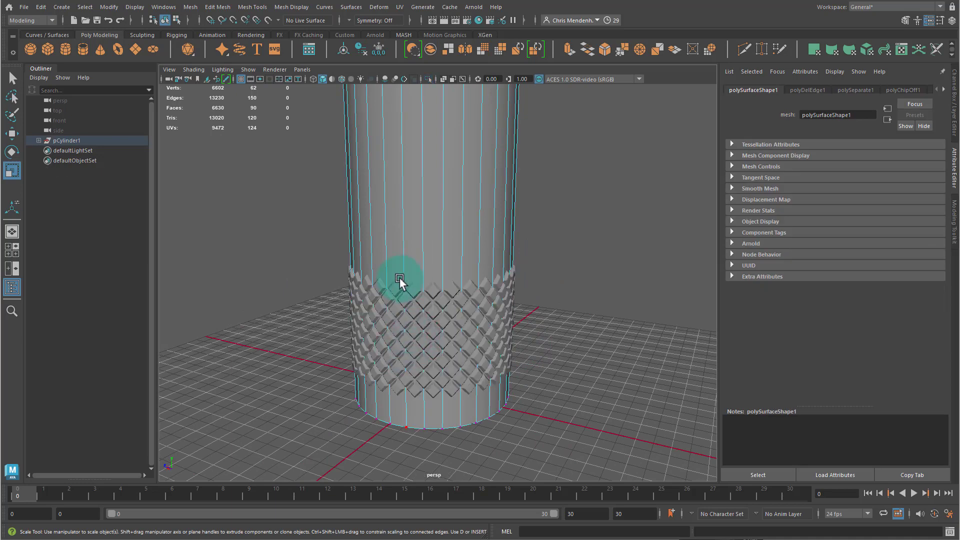
- Try grouping the diamond band on its own, then undo the grouping
shift+click(460, 334)
alt+drag(392, 335, 498, 329)
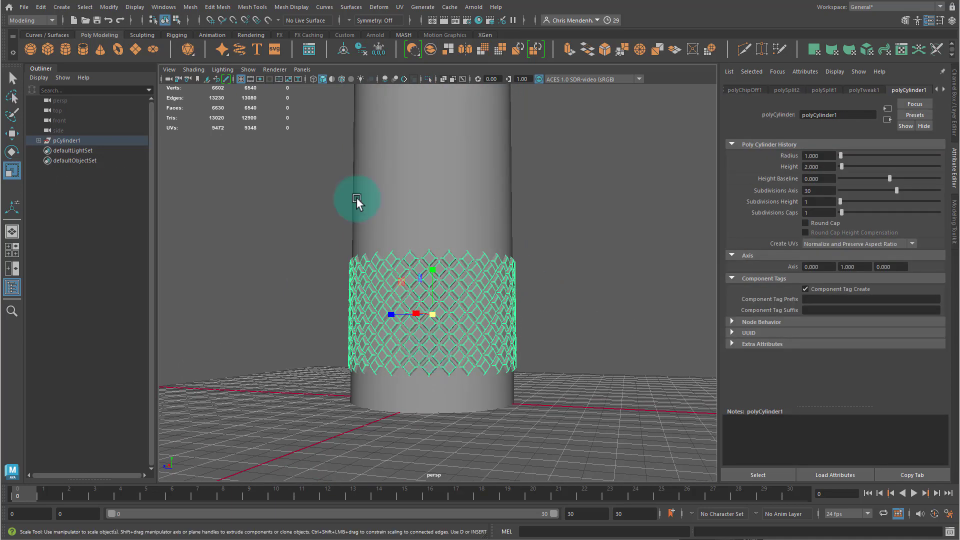
key(ctrl+g)
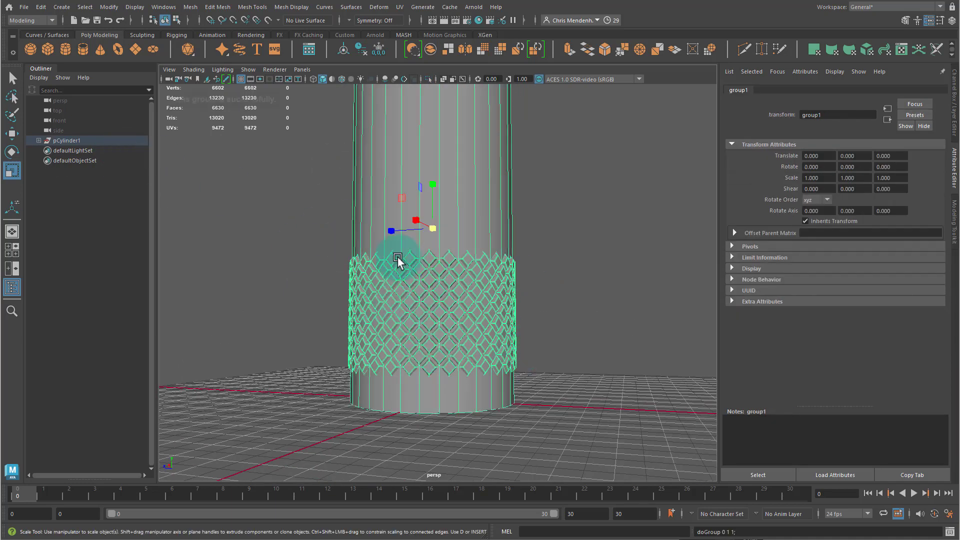
key(ctrl+z)
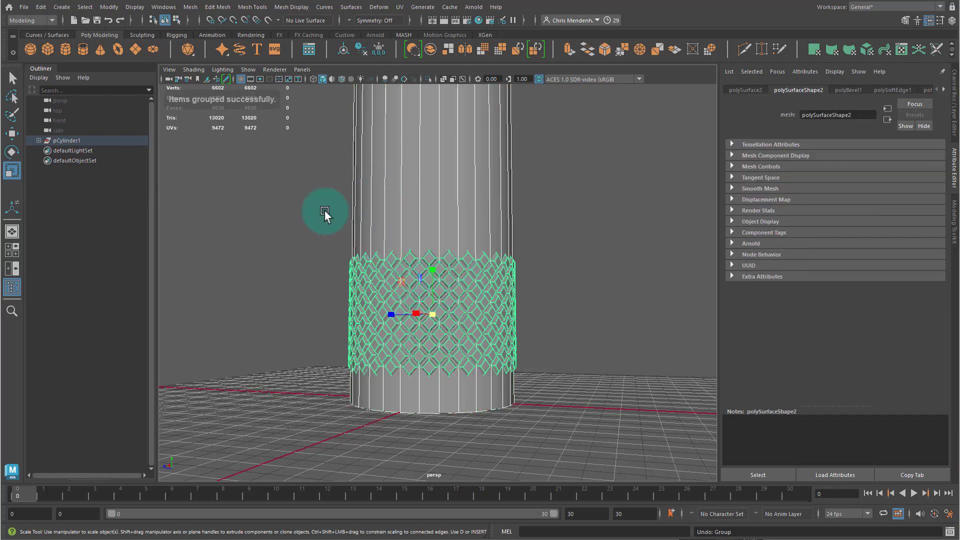
- Select both the cylinder and the band and combine them into one mesh
drag(325, 210, 495, 284)
click(214, 8)
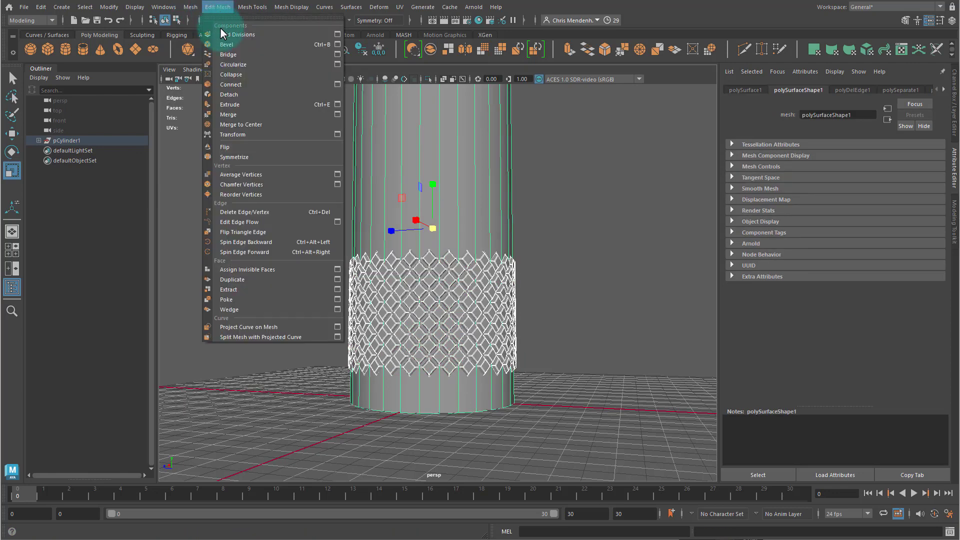
click(191, 7)
click(209, 39)
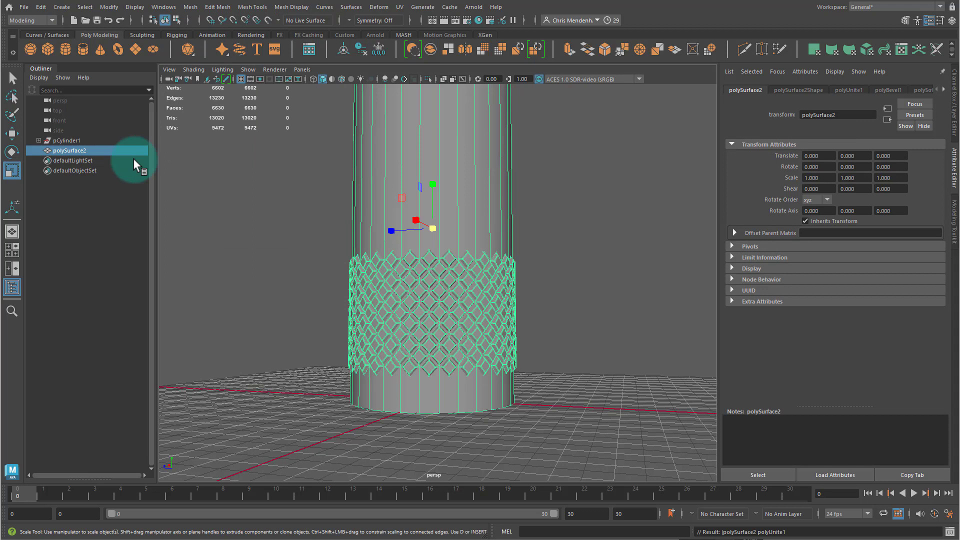
- Try deleting the leftover pCylinder1 node from the outliner, then undo back to the combined mesh
click(63, 142)
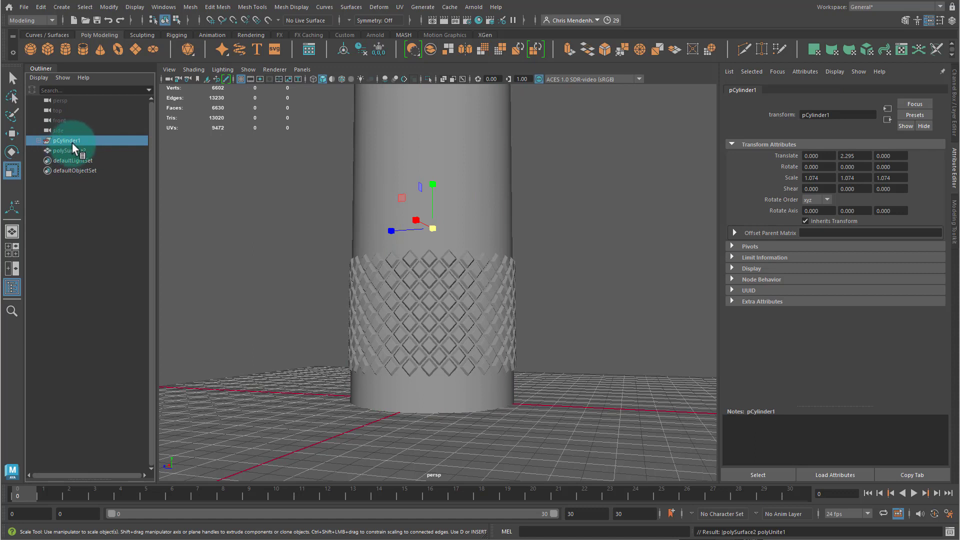
key(Delete)
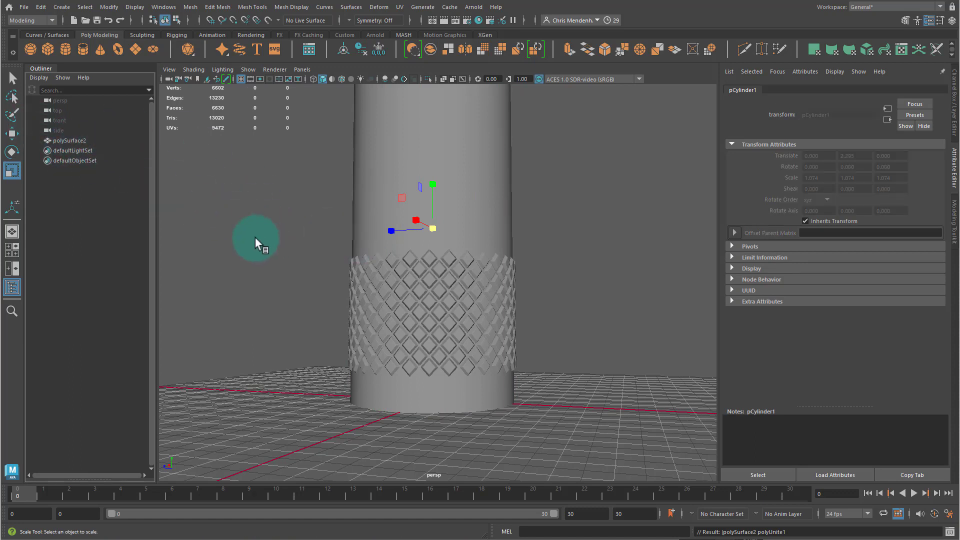
click(469, 276)
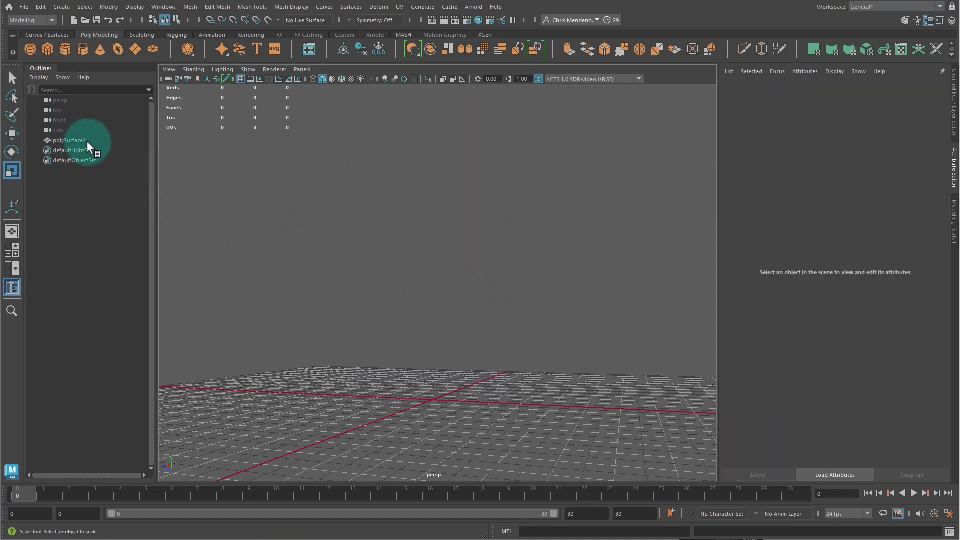
alt+drag(383, 223, 397, 253)
key(ctrl+1)
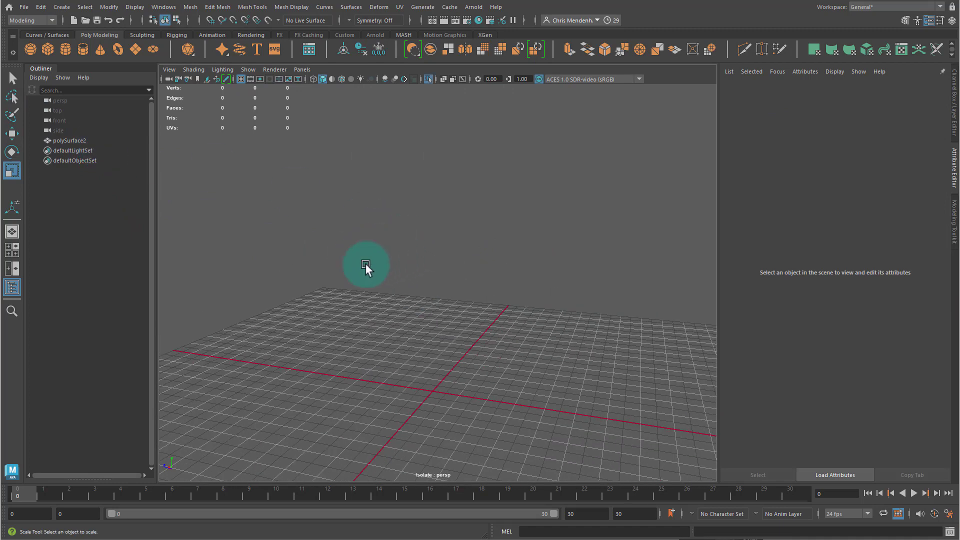
key(ctrl+z)
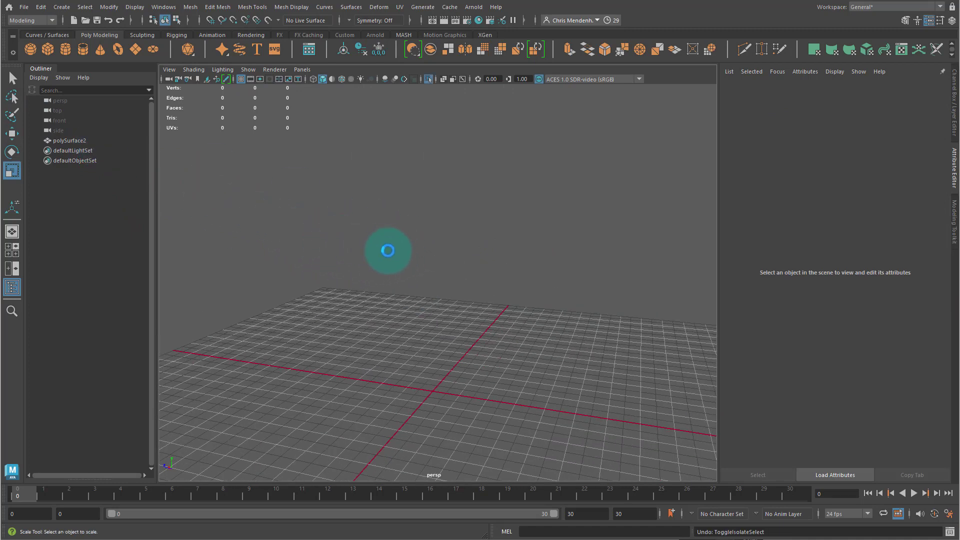
key(ctrl+z)
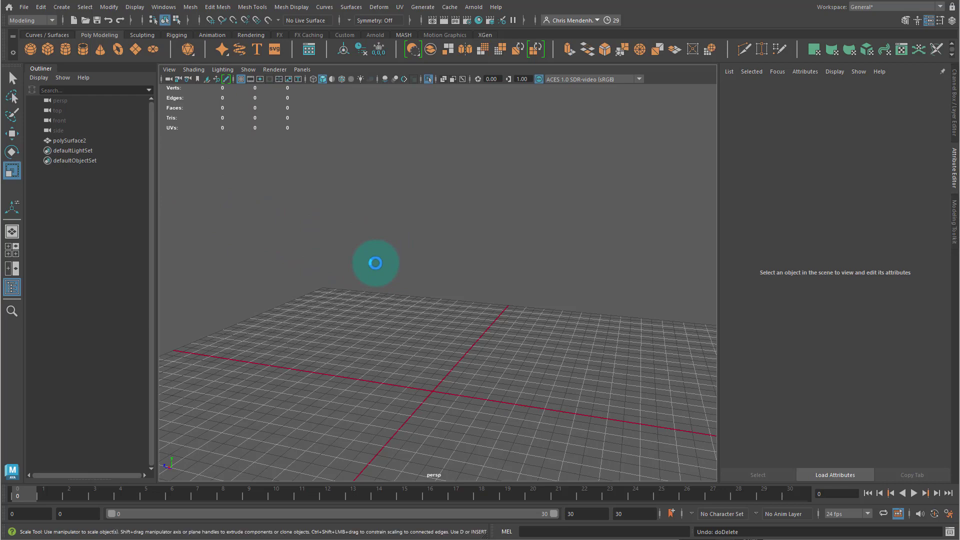
key(ctrl+z)
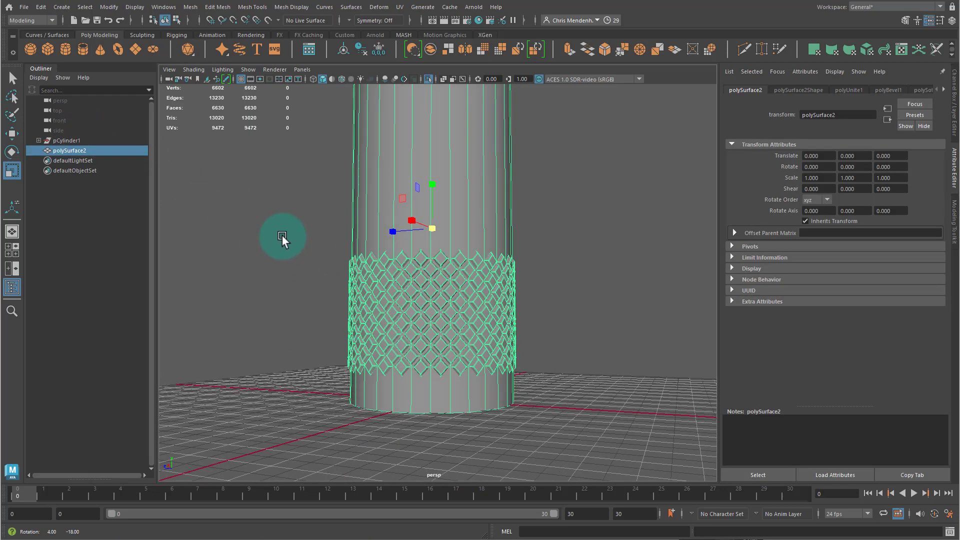
- Delete the construction history of all objects in the scene
click(41, 7)
mouse_move(82, 138)
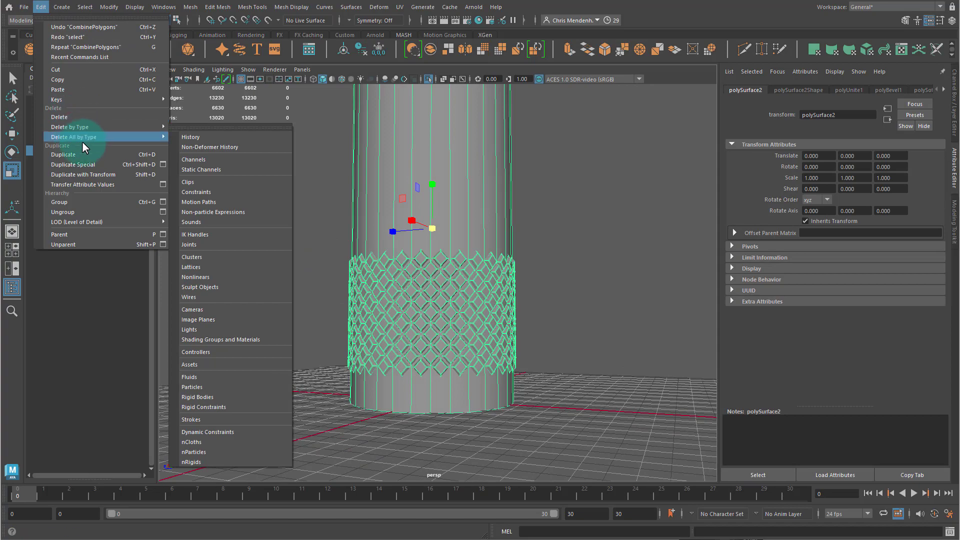
click(193, 137)
click(212, 195)
click(425, 256)
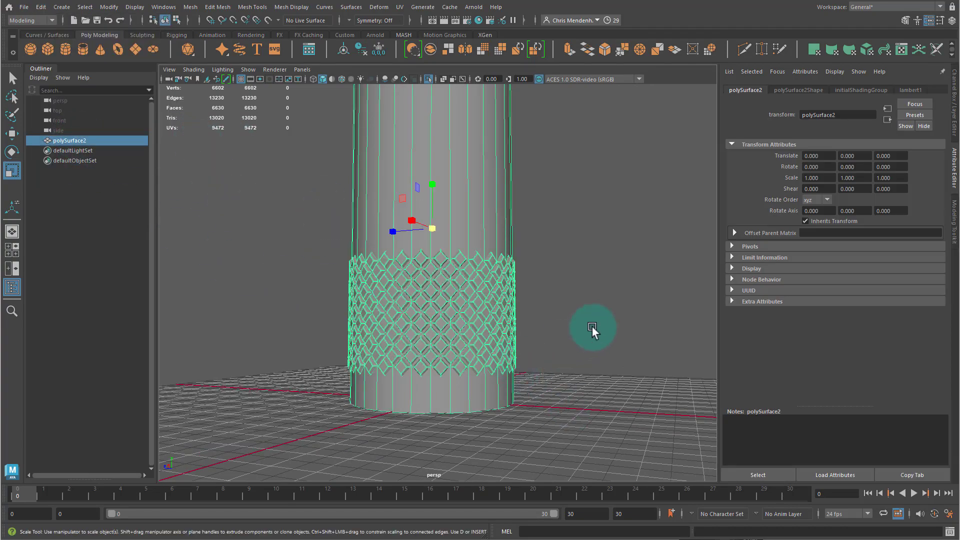
scroll(592, 327, up, 3)
alt+drag(595, 330, 631, 357)
click(637, 359)
scroll(569, 325, down, 4)
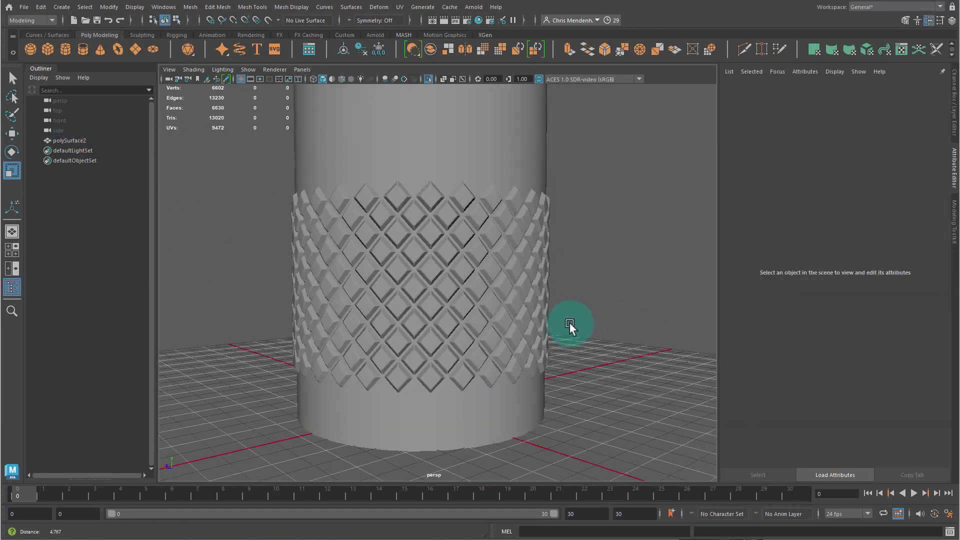